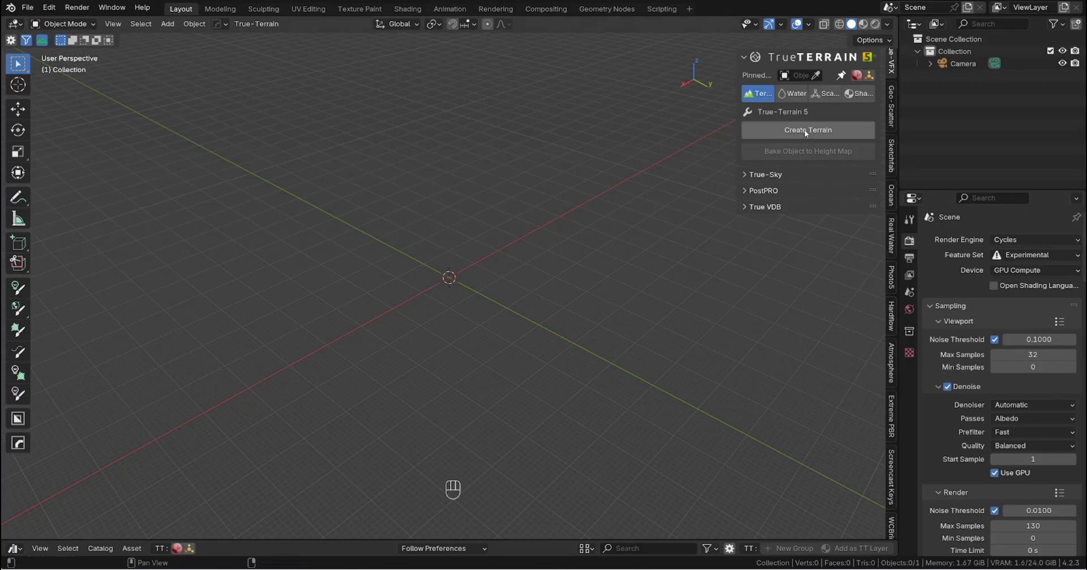
Step: Generate a new terrain from the TT5 Mt. Smile (LT) multi-layer preset
left_click(805, 131)
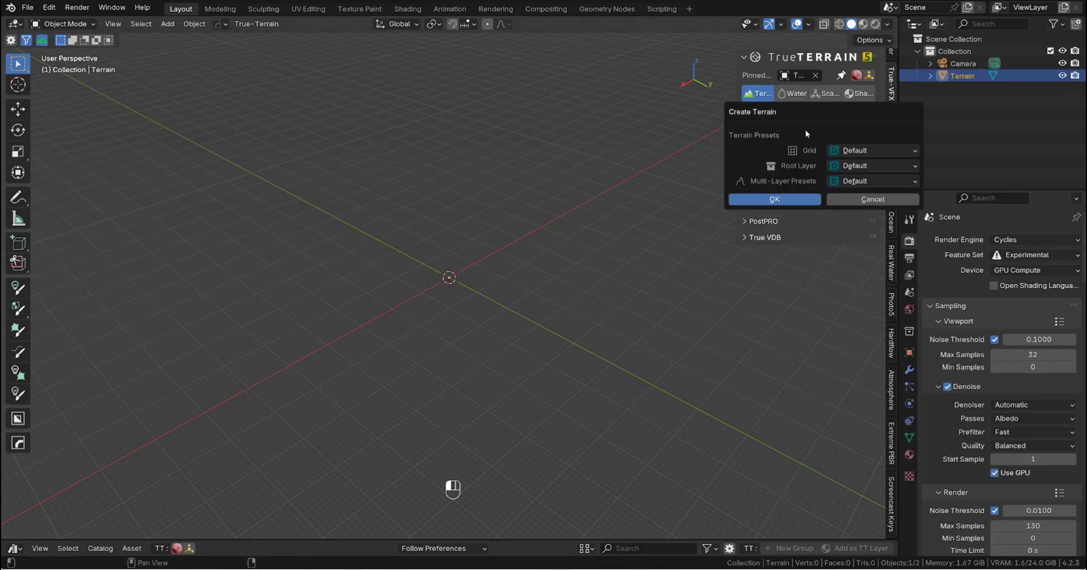
left_click(872, 182)
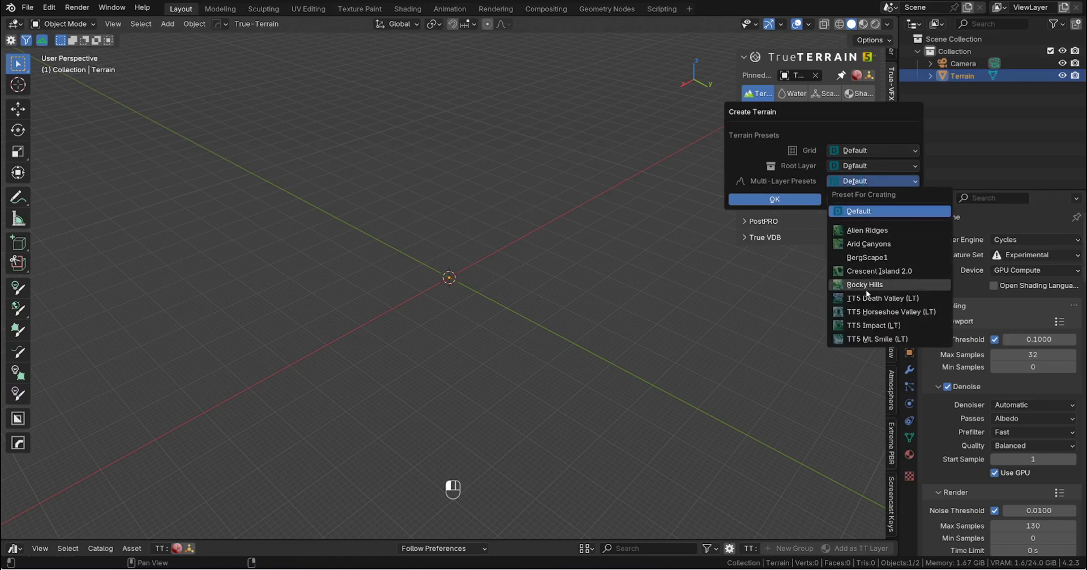
left_click(881, 338)
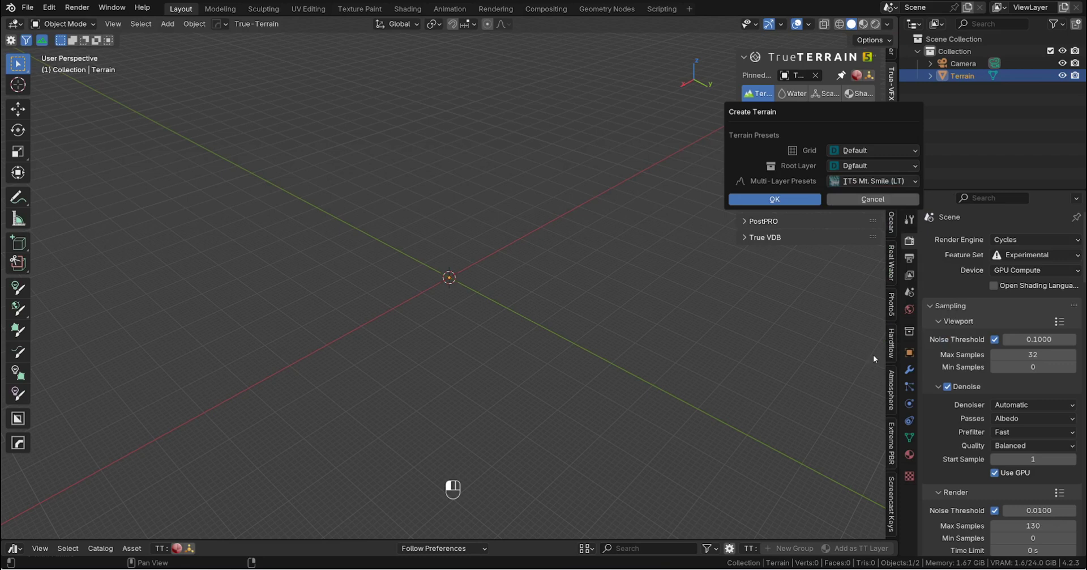
left_click(772, 200)
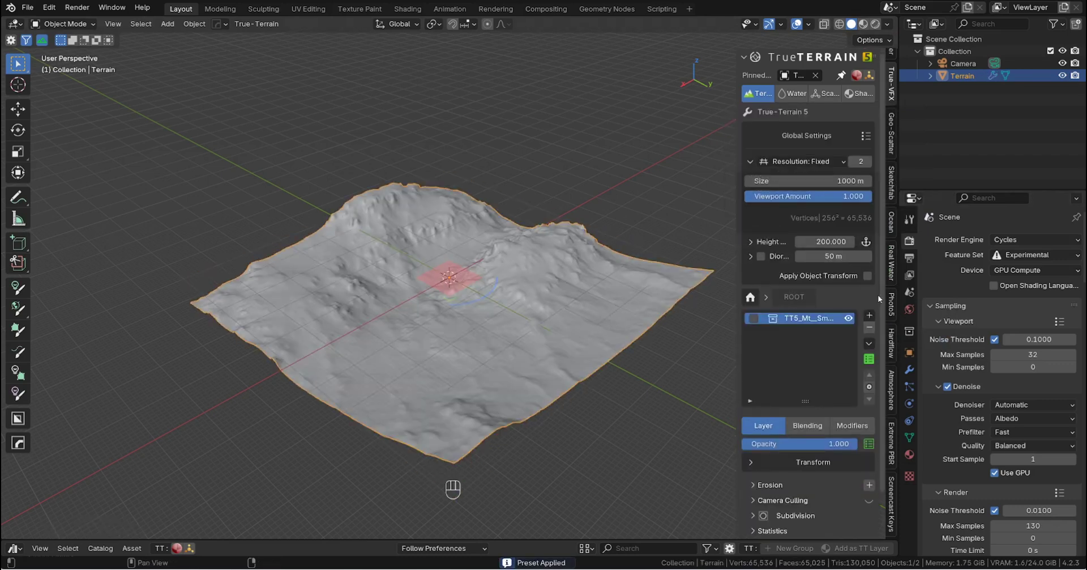
Step: Anchor the terrain height at Lowest and set its size to 400 m
left_click(868, 242)
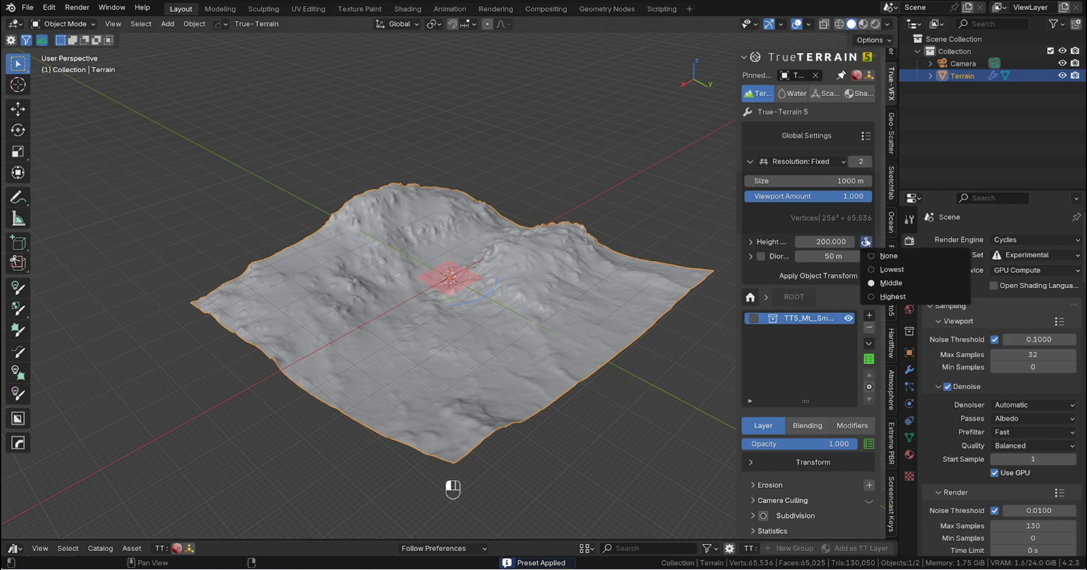
left_click(891, 270)
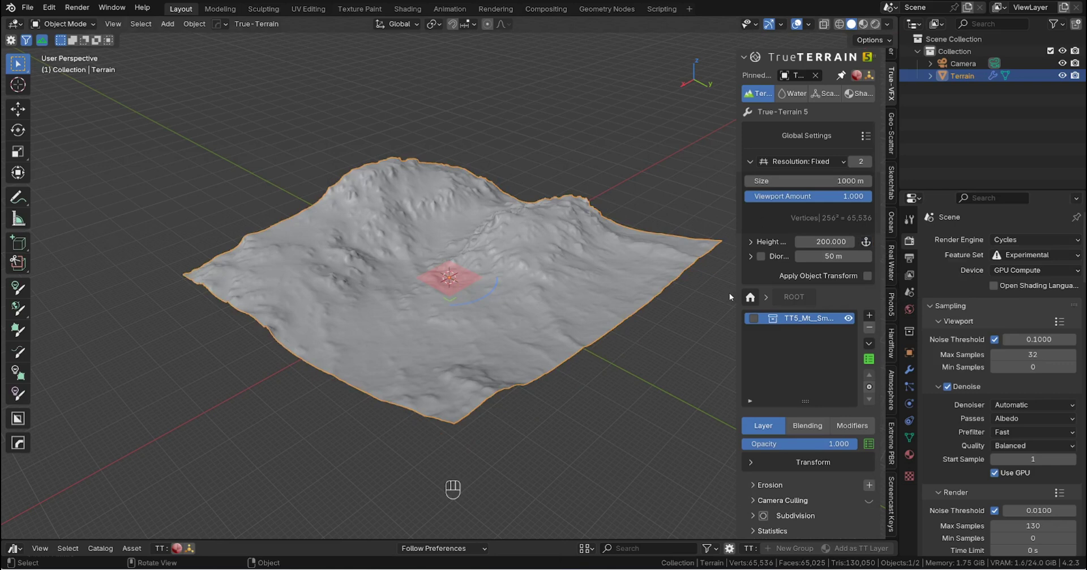
left_click(814, 182)
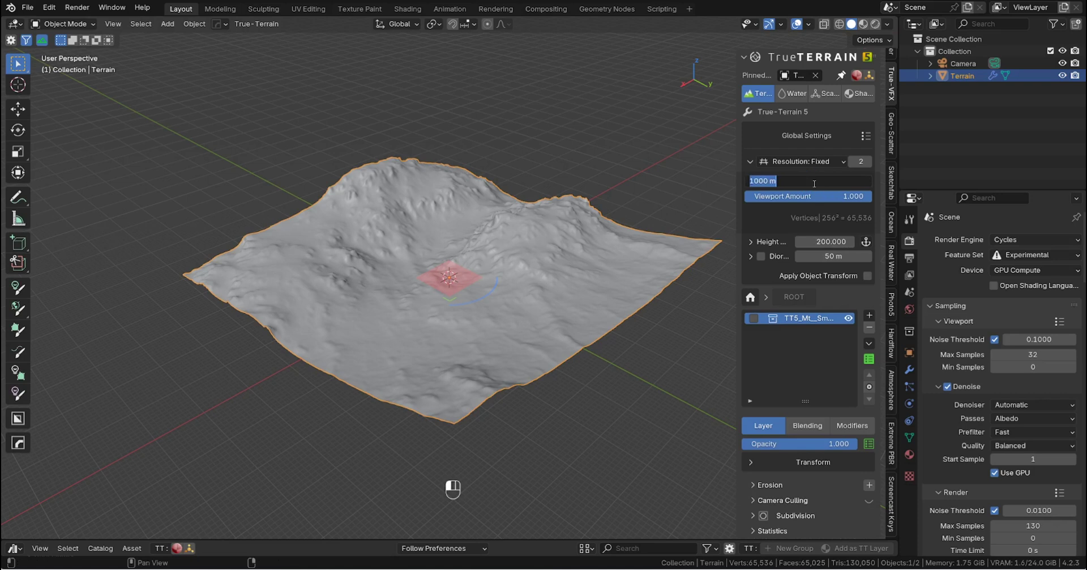
type("400")
key("Return")
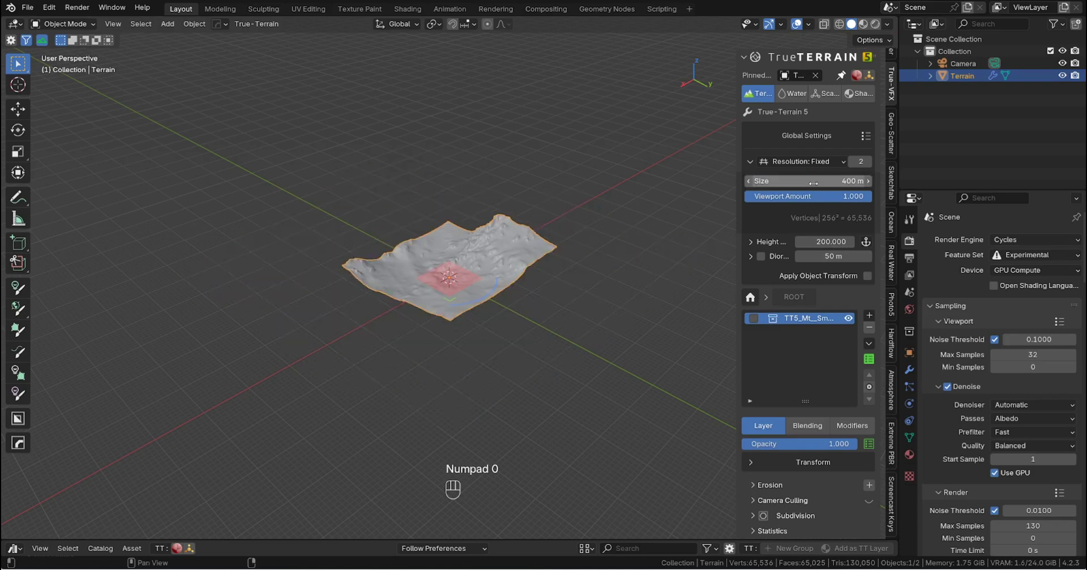
Step: Orbit and zoom to a low, close view of the terrain
middle_click_drag(679, 227, 621, 252)
scroll(558, 304, "up", 3)
middle_click_drag(558, 304, 553, 262)
scroll(552, 253, "up", 4)
scroll(552, 253, "down", 3)
Step: Align the scene camera to the view and lower it to a near-ground shot of the peak
key("ctrl+alt+KP_0")
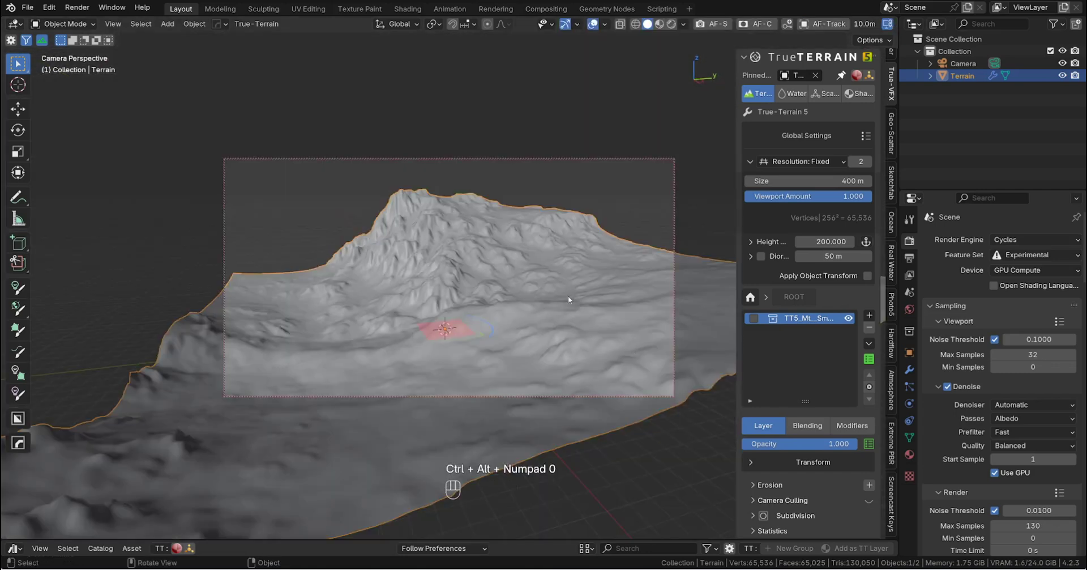
middle_click_drag(539, 298, 599, 297)
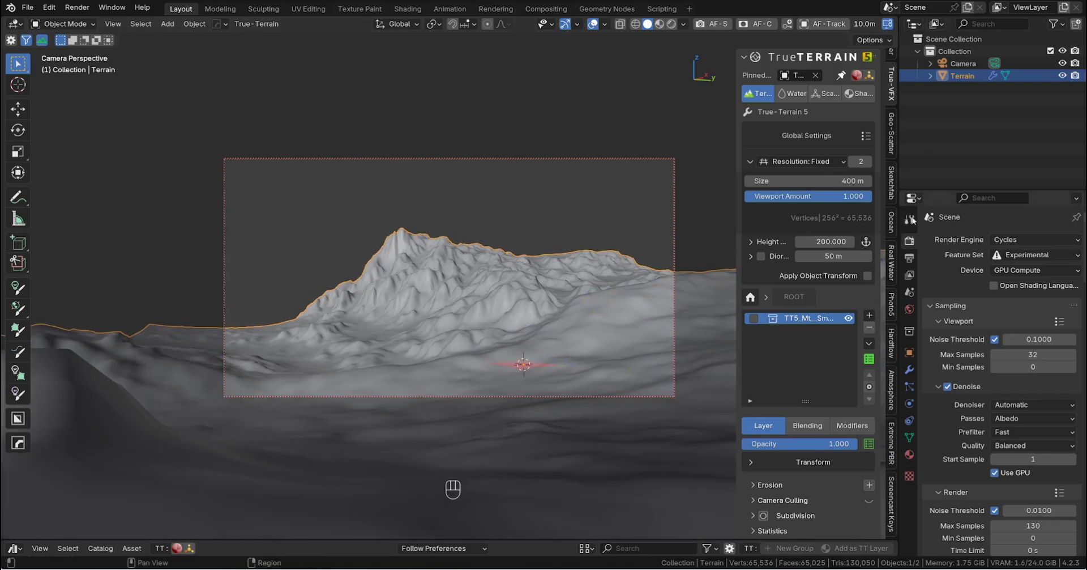
Step: Add an Ocean-type water layer to the terrain
left_click(796, 98)
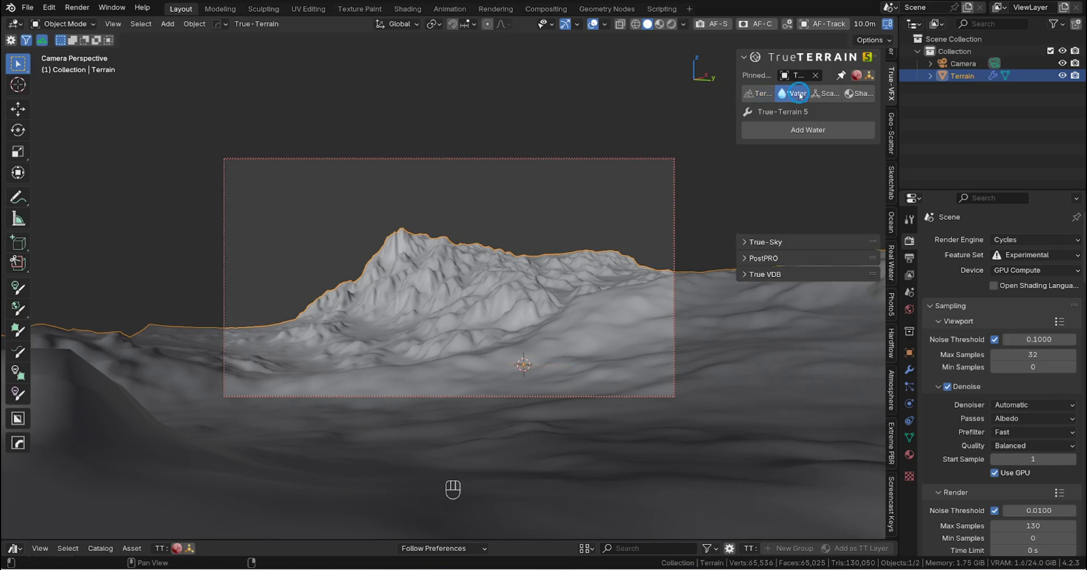
left_click(789, 130)
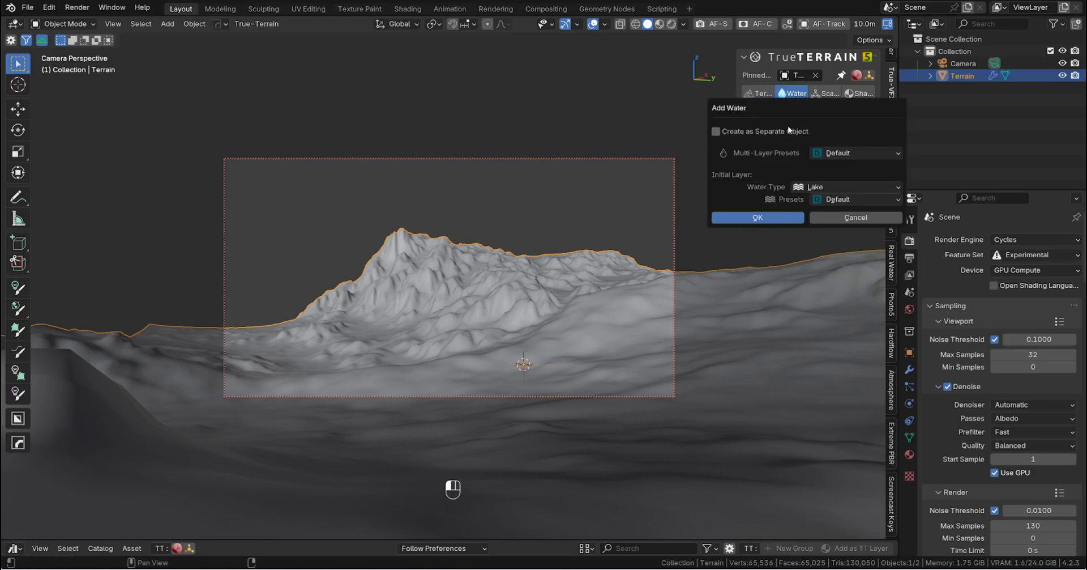
left_click(830, 187)
left_click(824, 234)
left_click(765, 218)
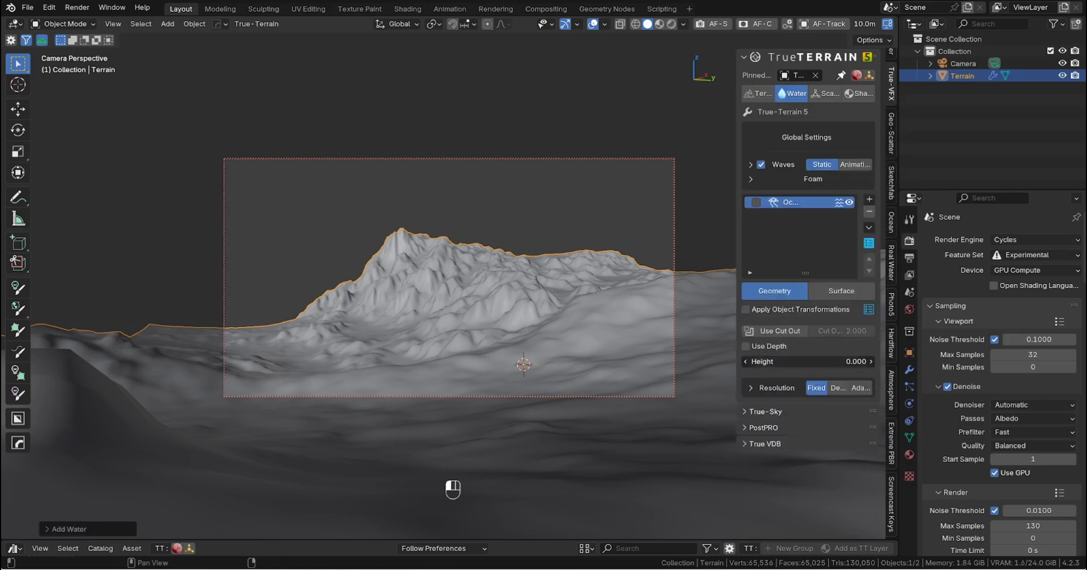
Step: Raise the water height to about 18.1 so the lake floods the valley
left_click_drag(809, 360, 865, 360)
mouse_move(479, 293)
middle_mouse_down()
mouse_move(503, 294)
mouse_move(502, 307)
mouse_move(519, 279)
mouse_move(465, 282)
mouse_move(487, 283)
middle_mouse_up()
left_click_drag(838, 368, 877, 361)
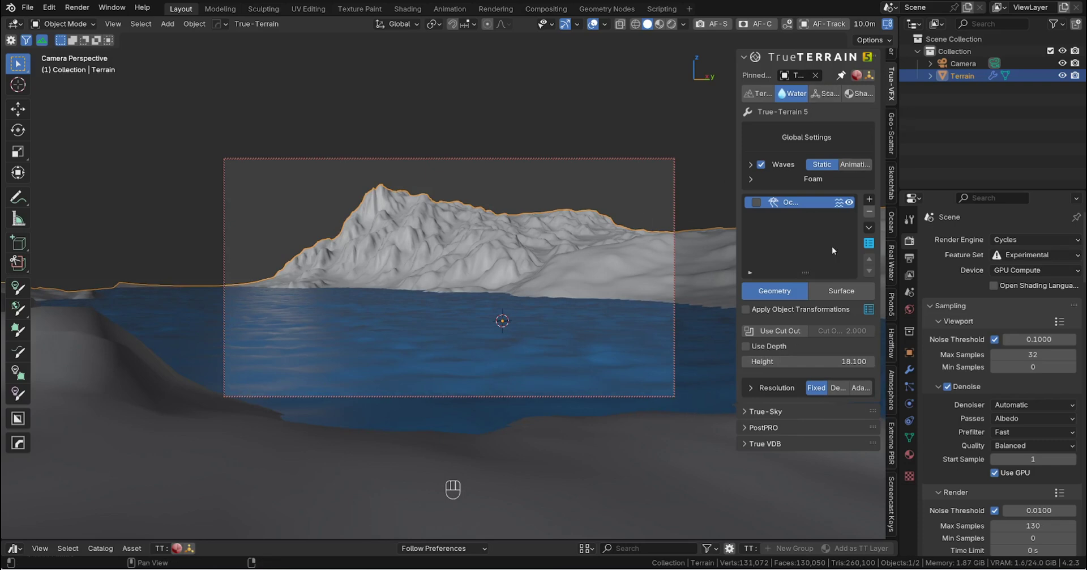
Step: Enable water proxy resolution (128 viewport, 256 render) and set terrain resolution to 1000
left_click(749, 387)
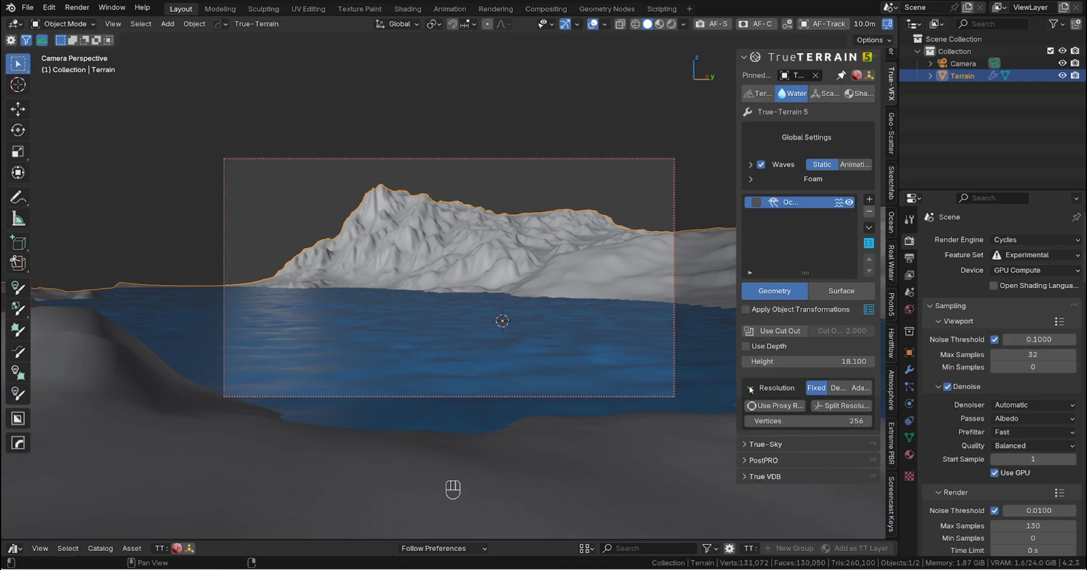
left_click(771, 406)
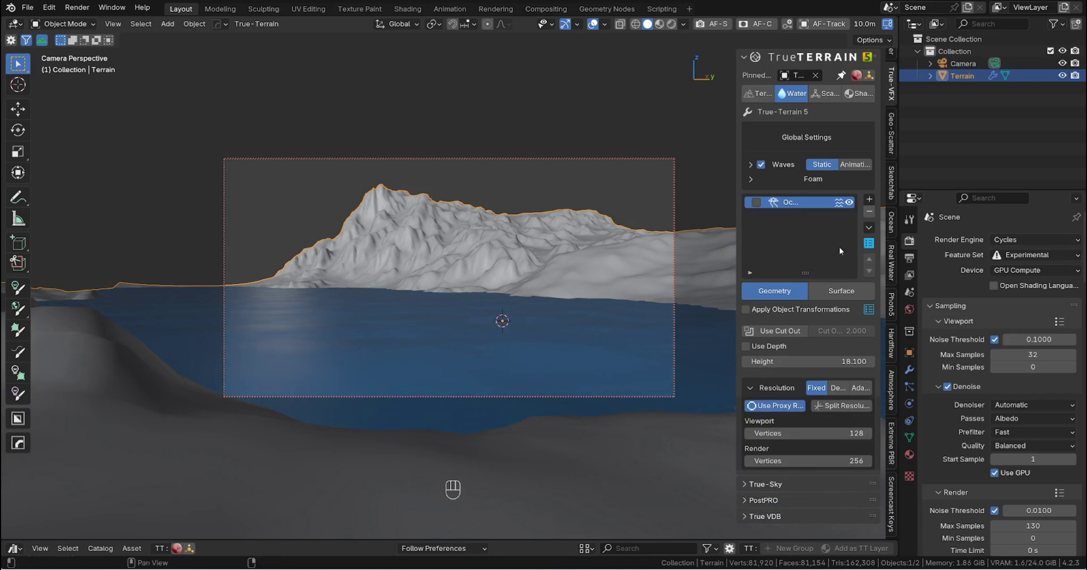
left_click(765, 94)
left_click(860, 162)
type("100")
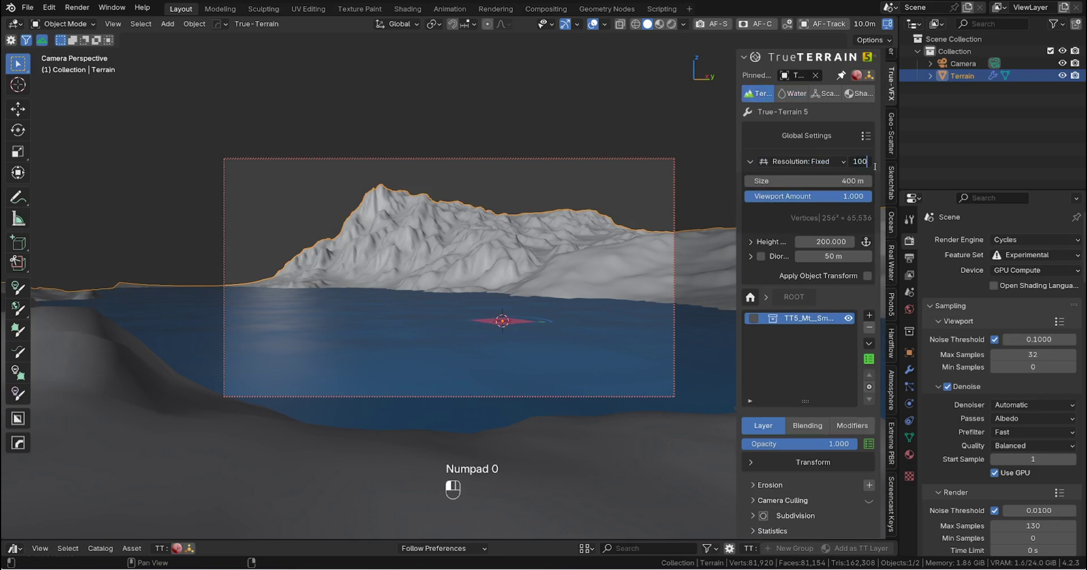
key("Return")
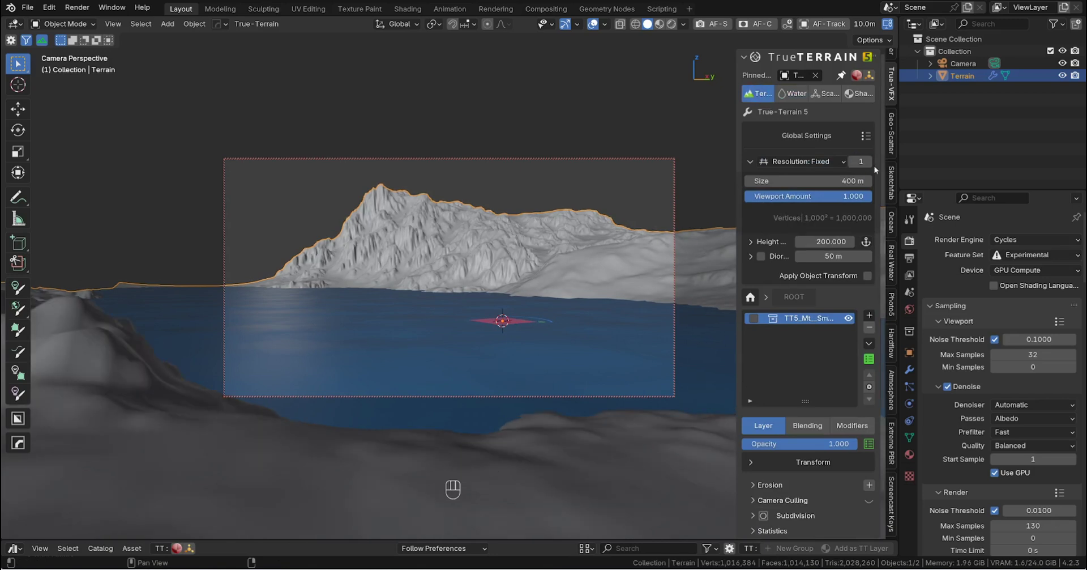
Step: Scatter the Red Wood multi-layer forest preset across the terrain
left_click(825, 92)
left_click(804, 130)
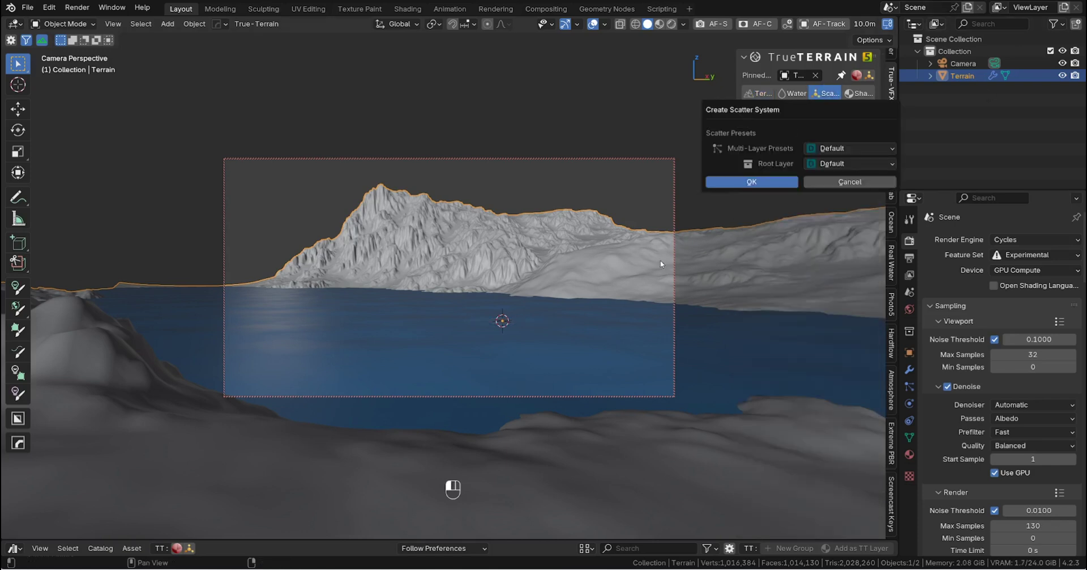
left_click(841, 151)
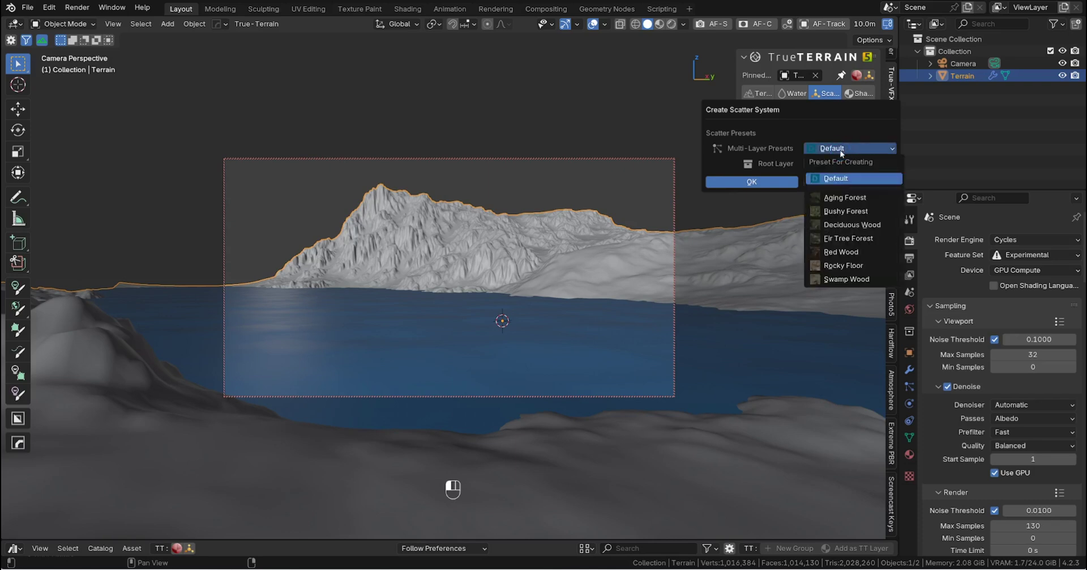
left_click(850, 251)
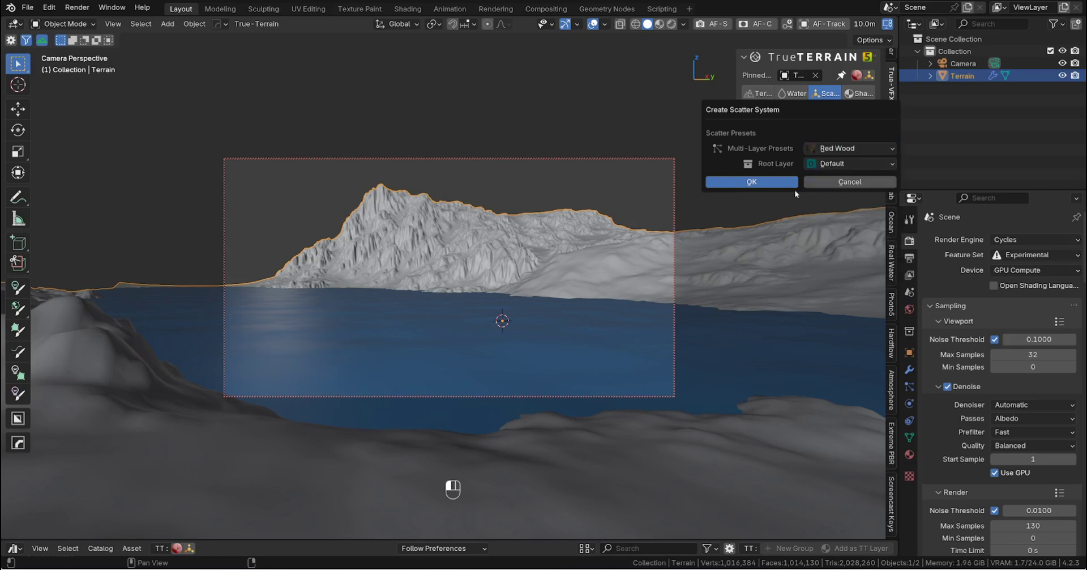
key("Return")
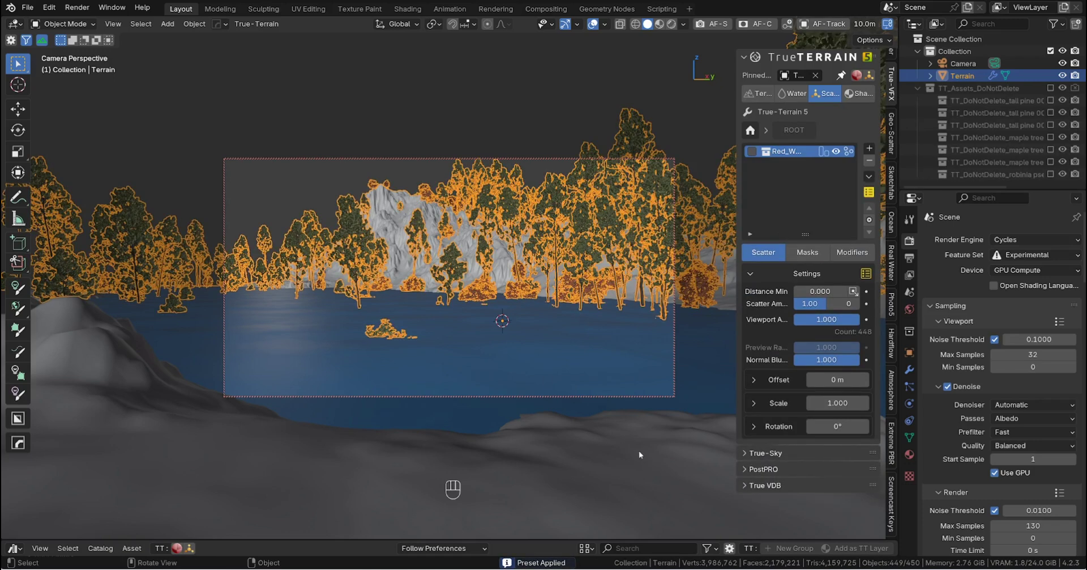
Step: Add an Above Waterline attribute mask to the Red_Wood scatter layer
left_click(806, 256)
left_click(869, 283)
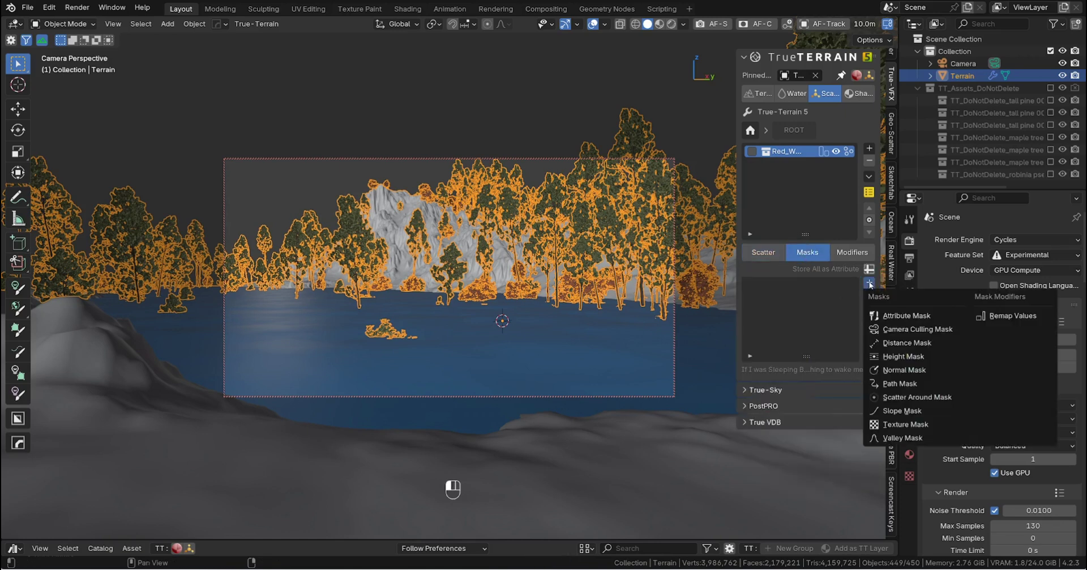
left_click(902, 316)
left_click(969, 336)
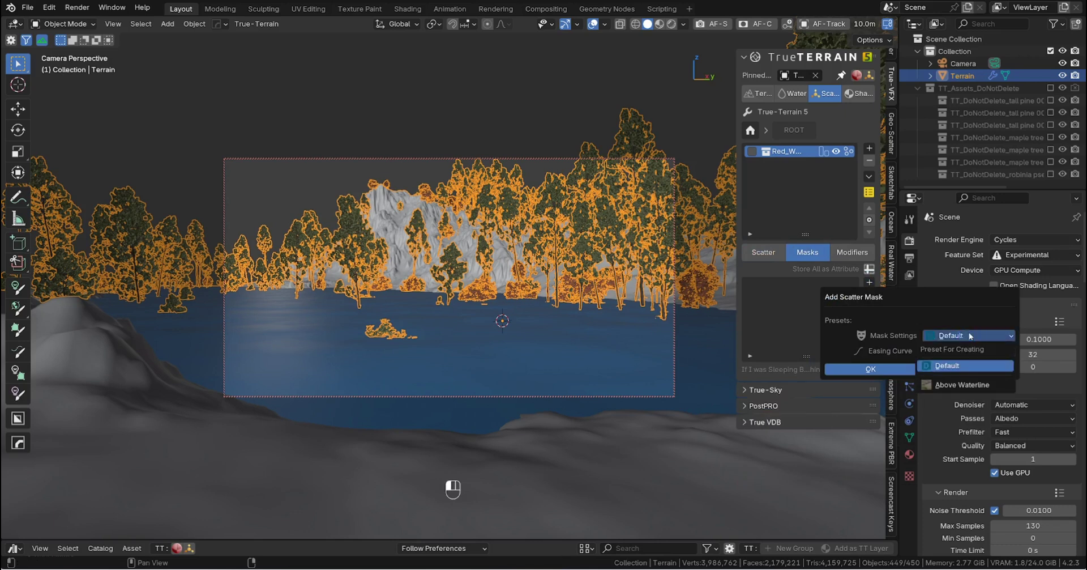
left_click(964, 385)
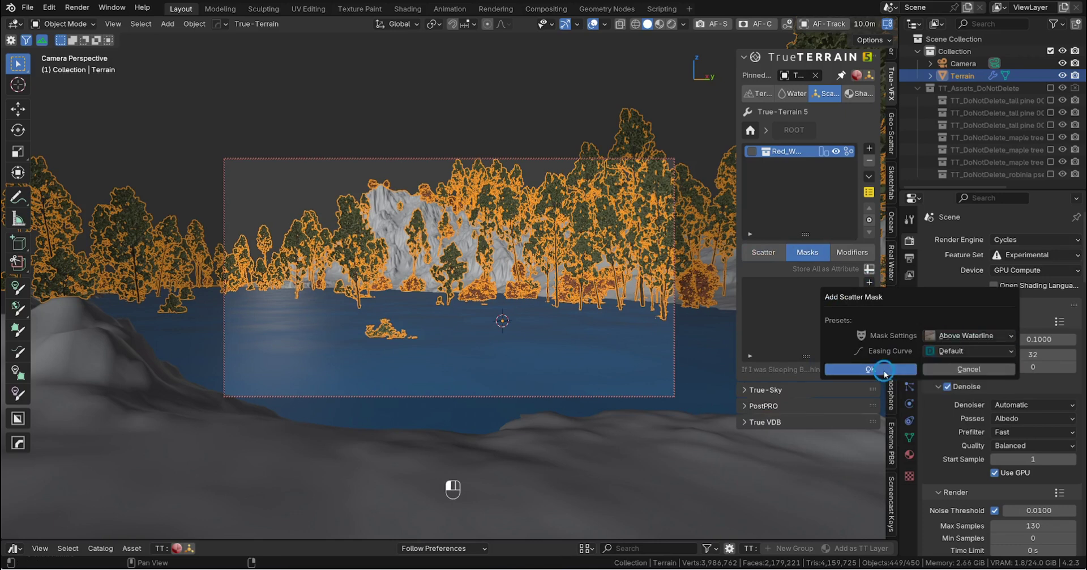
key("Return")
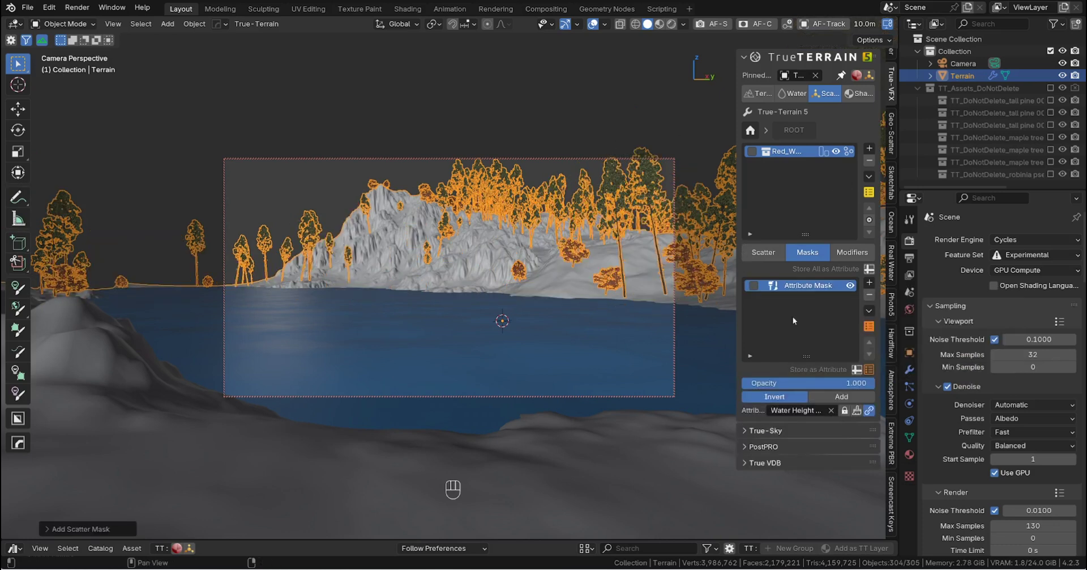
Step: Add a Camera Culling mask to the scatter with padding 1.000
left_click(869, 283)
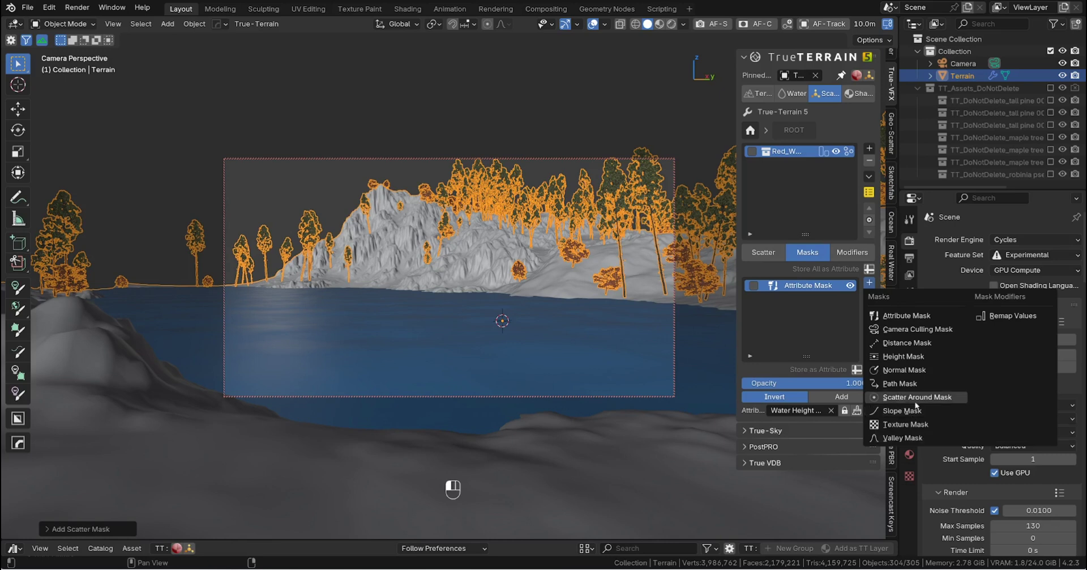
left_click(909, 330)
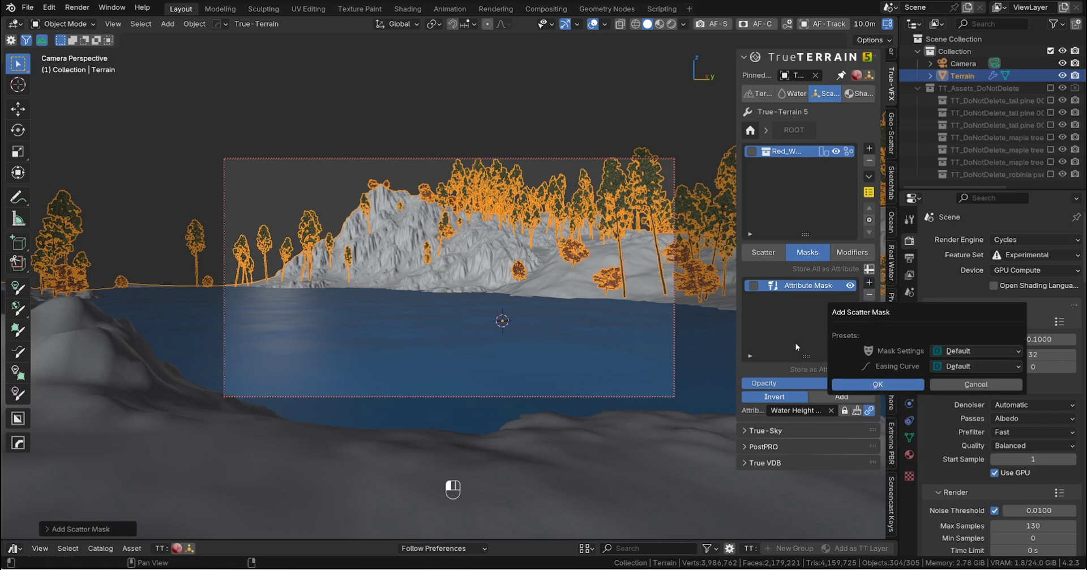
key("Return")
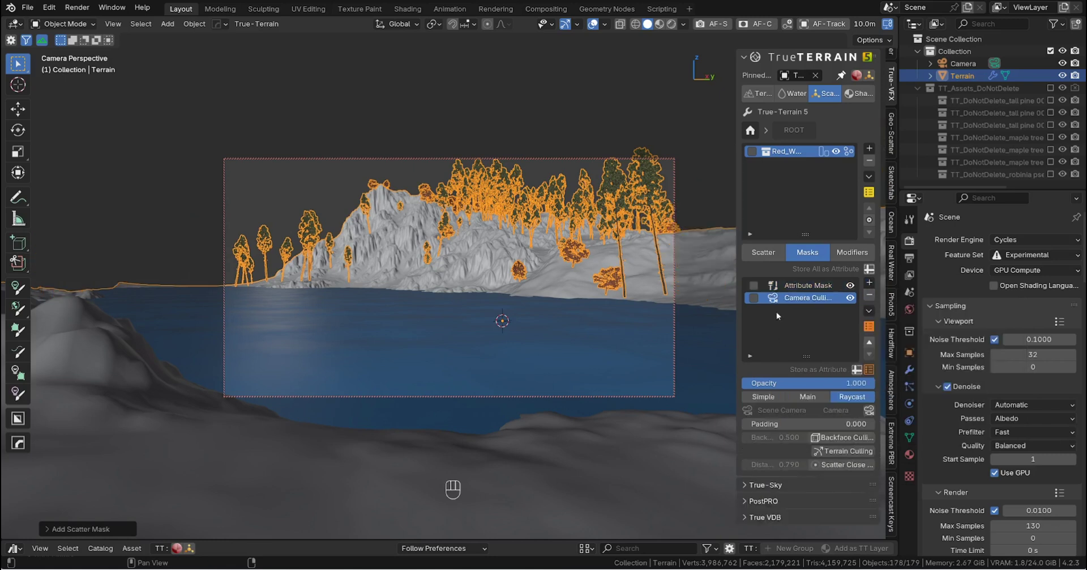
left_click(819, 423)
type("1")
key("Return")
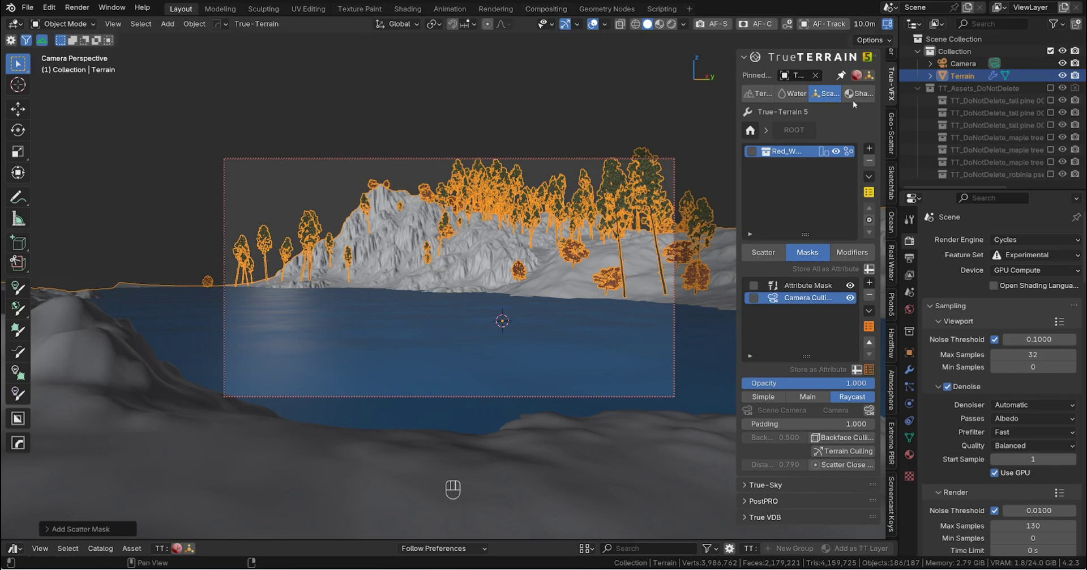
Step: Create a terrain material from the Grass Hills multi-layer preset
left_click(857, 94)
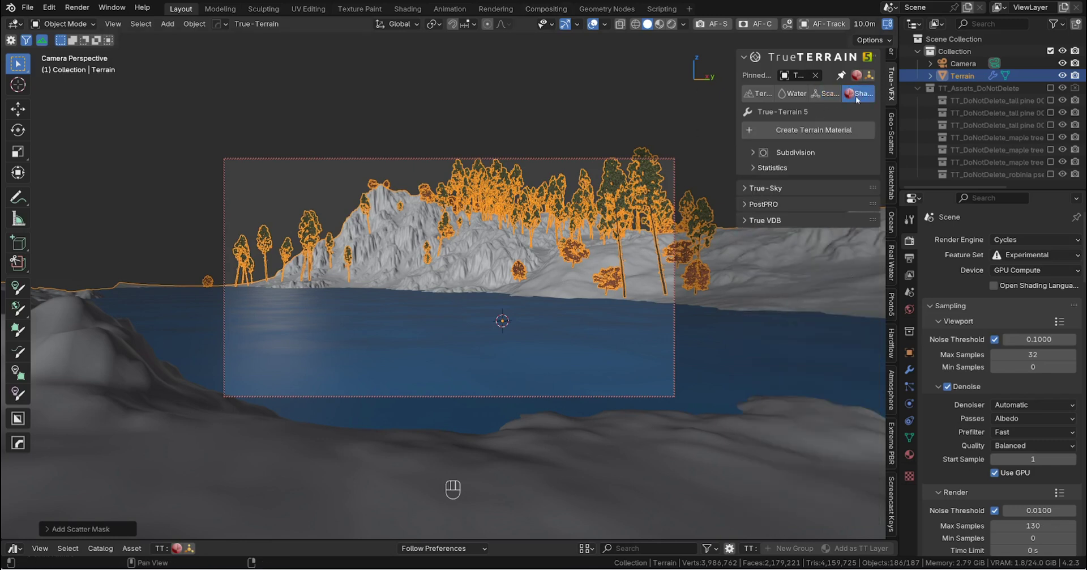
left_click(777, 129)
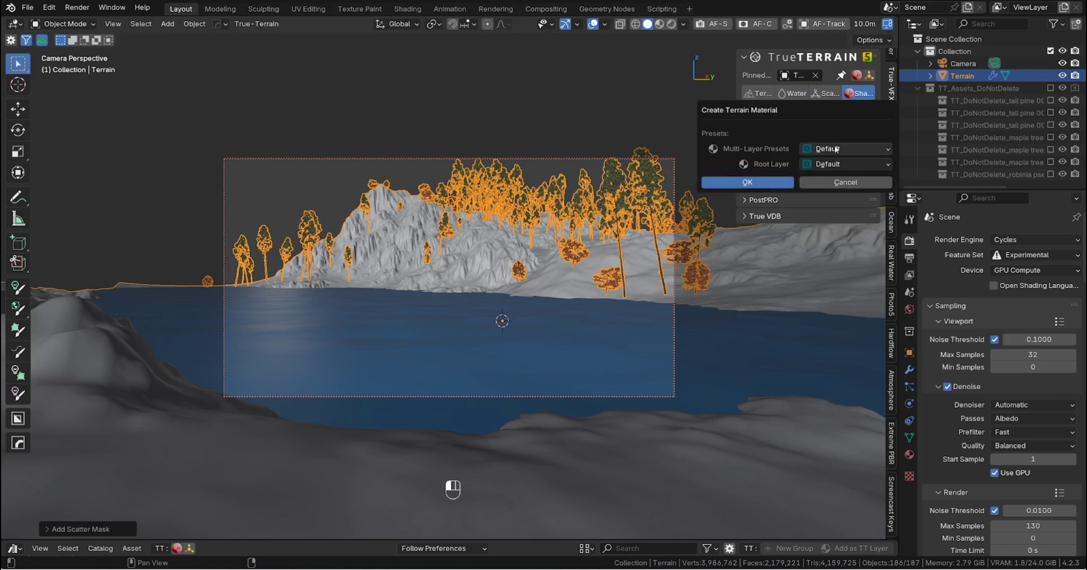
left_click(833, 149)
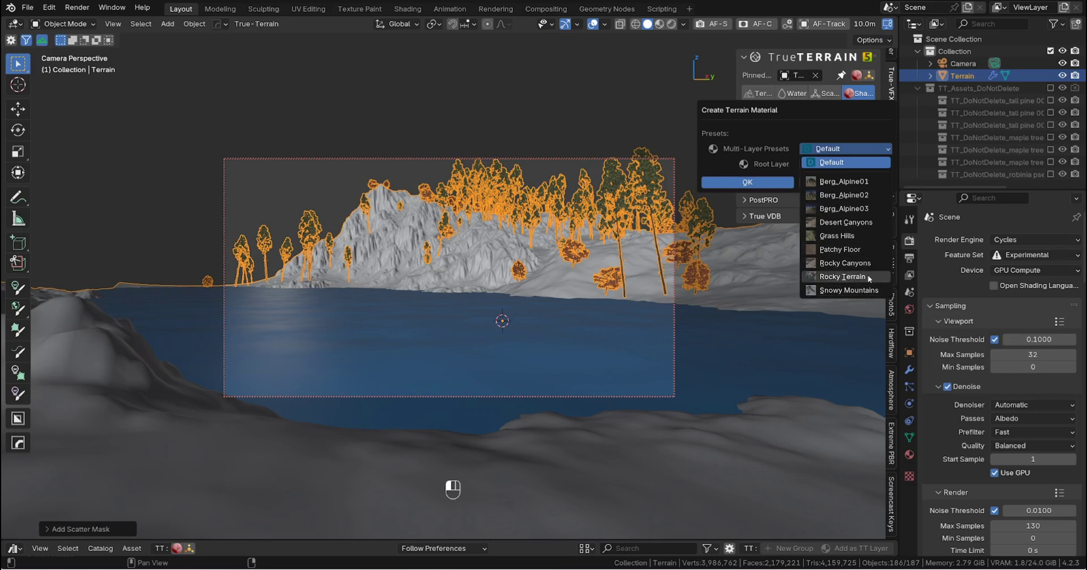
left_click(844, 236)
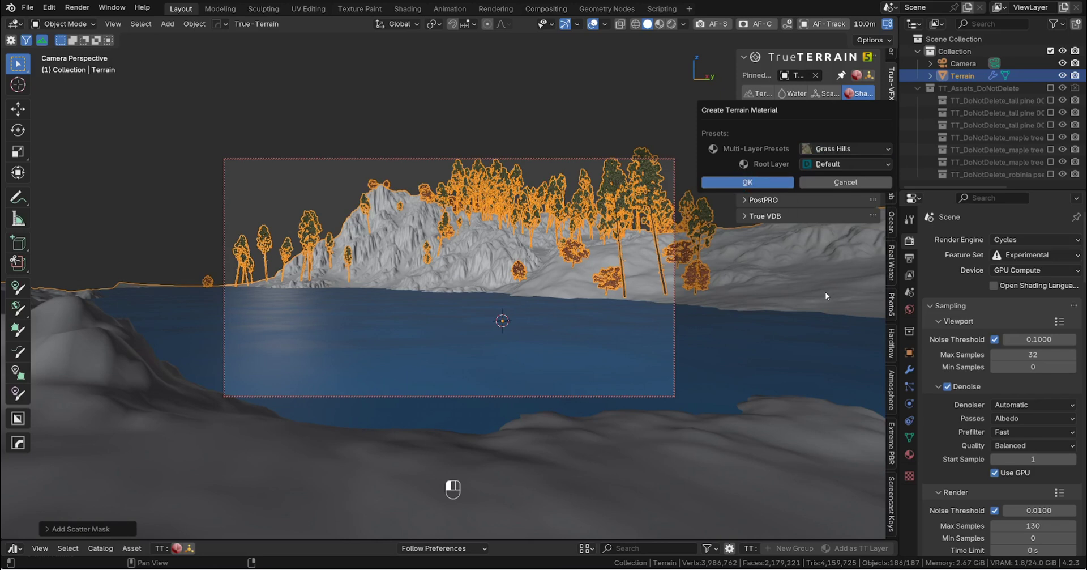
key("Return")
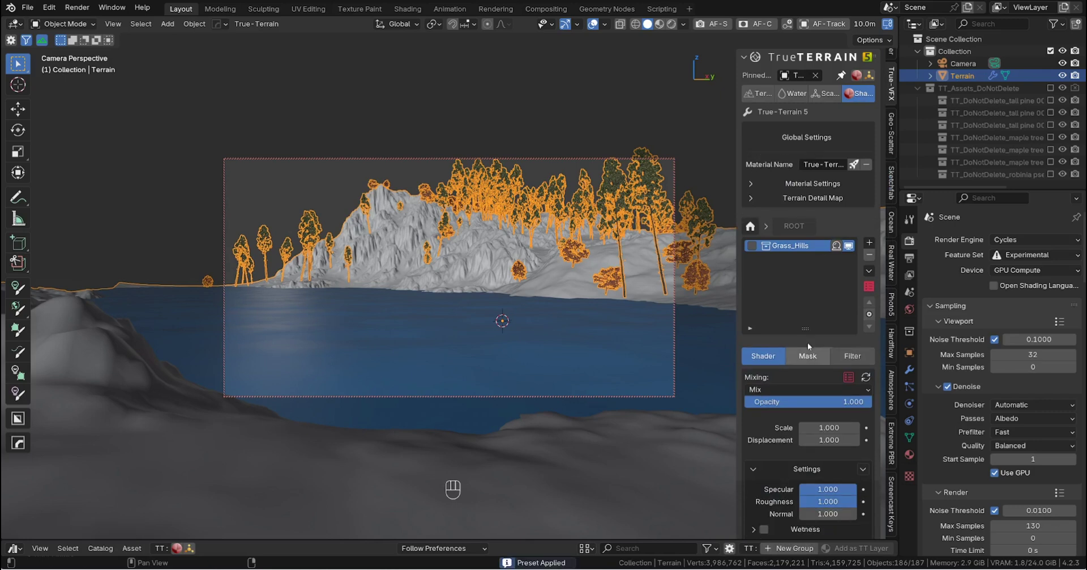
Step: Deselect all, preview in Rendered shading, rotate the sky sun to 196°, then return to Solid
left_click(603, 80)
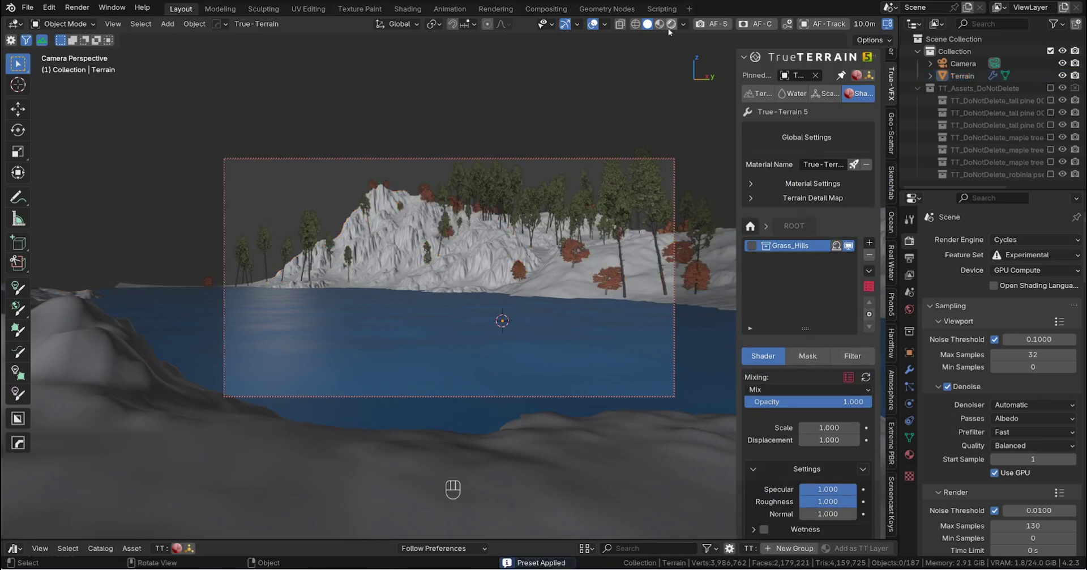
key("z")
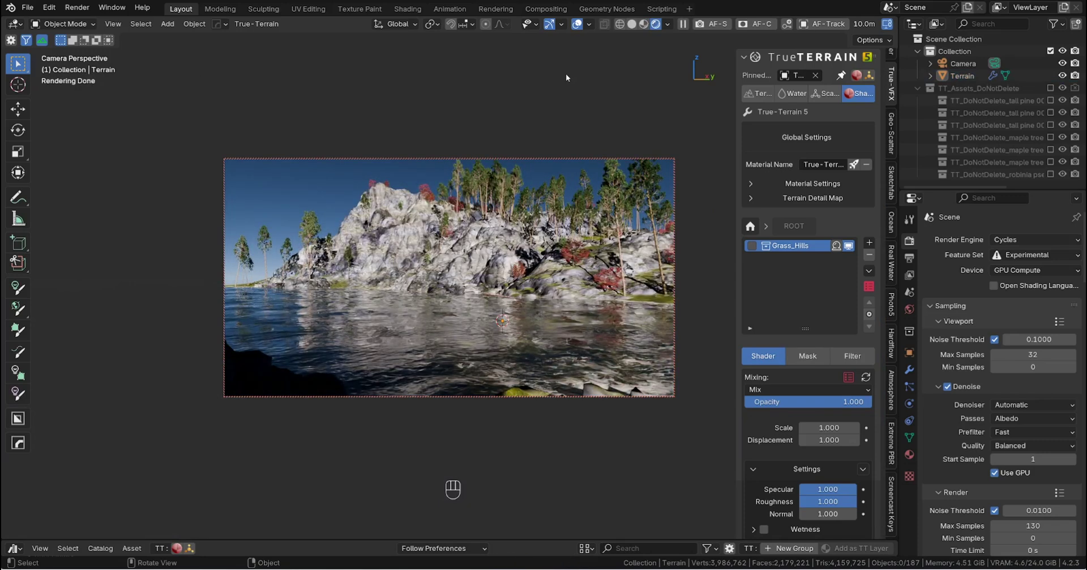
left_click(910, 311)
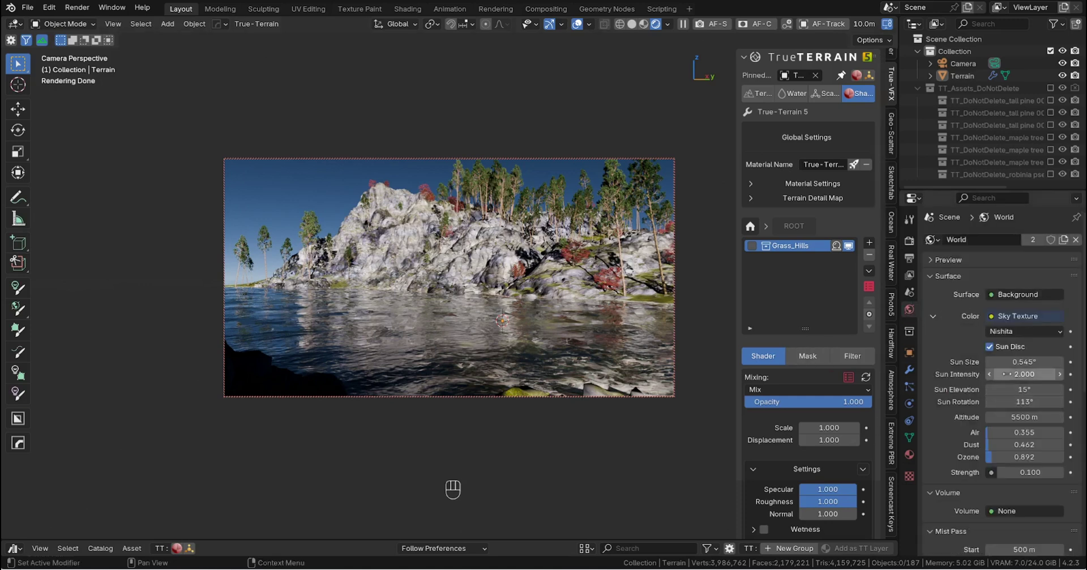
left_click_drag(1019, 402, 1064, 402)
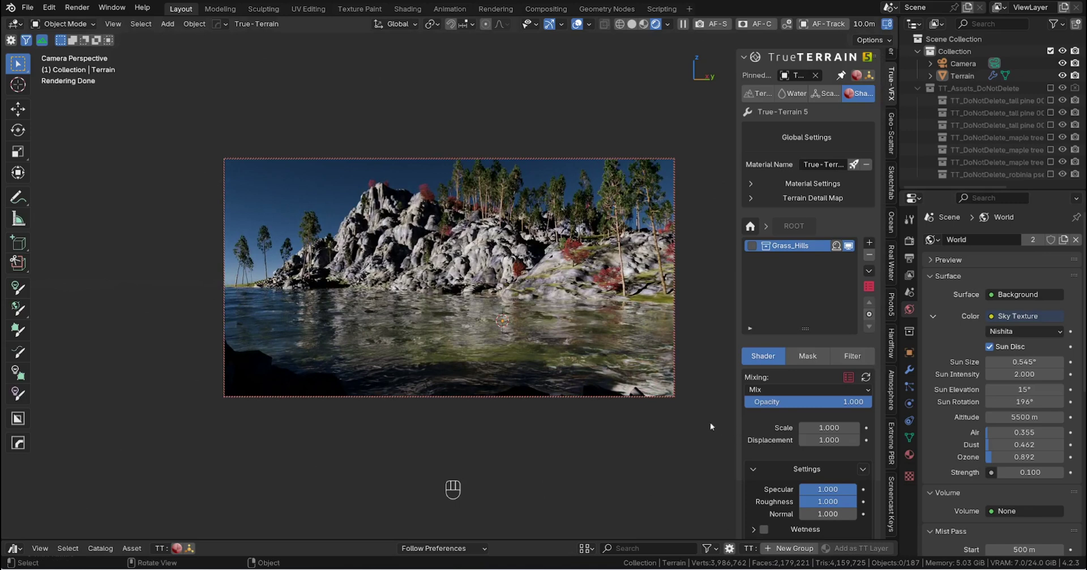
left_click(631, 24)
Step: Render the camera view with F12, move the render window down, and switch to slot 2
key("F12")
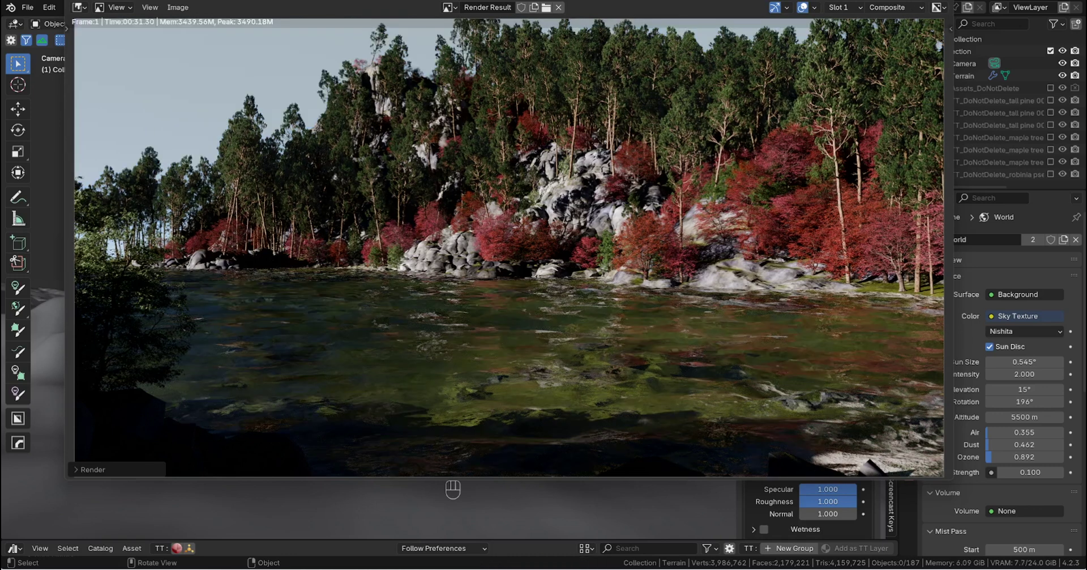
left_click_drag(617, 2, 543, 172)
left_click(765, 187)
Step: Put the render window away and select the Pines layer in the Red_Wood scatter group
left_click(775, 213)
left_click(813, 172)
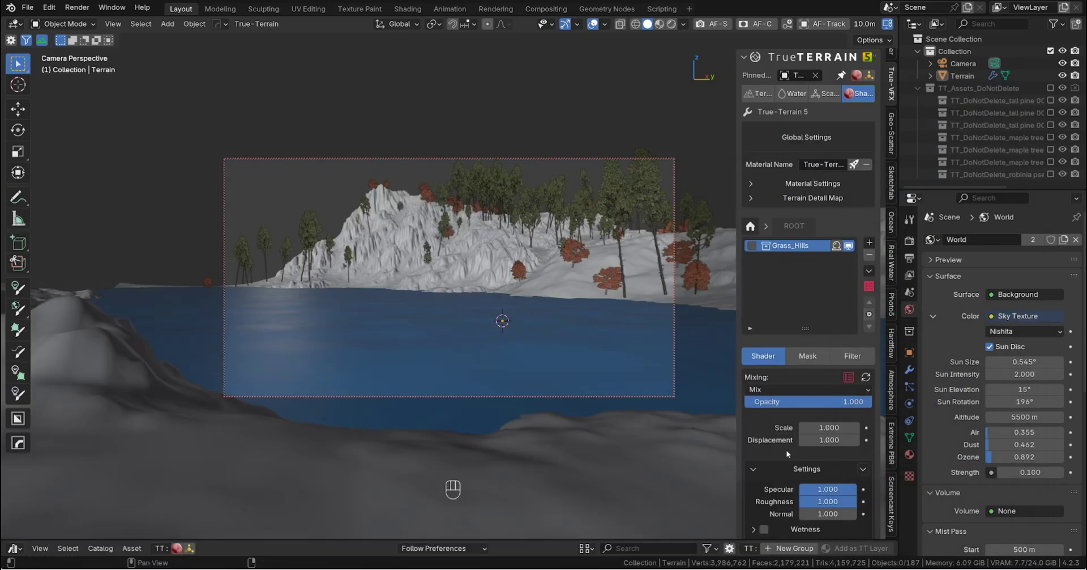
left_click(825, 93)
left_click(763, 252)
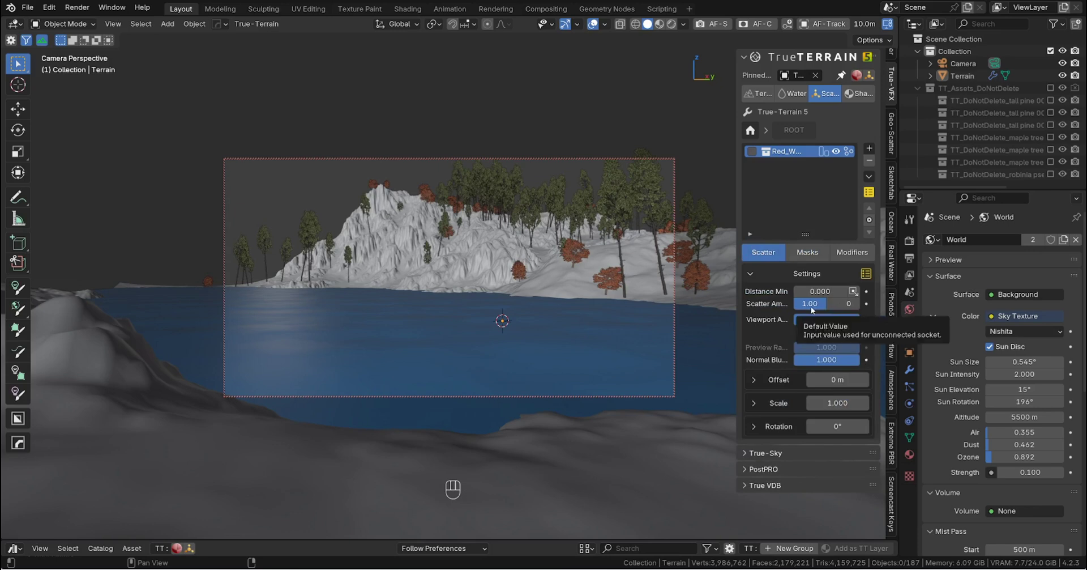
left_click(767, 152)
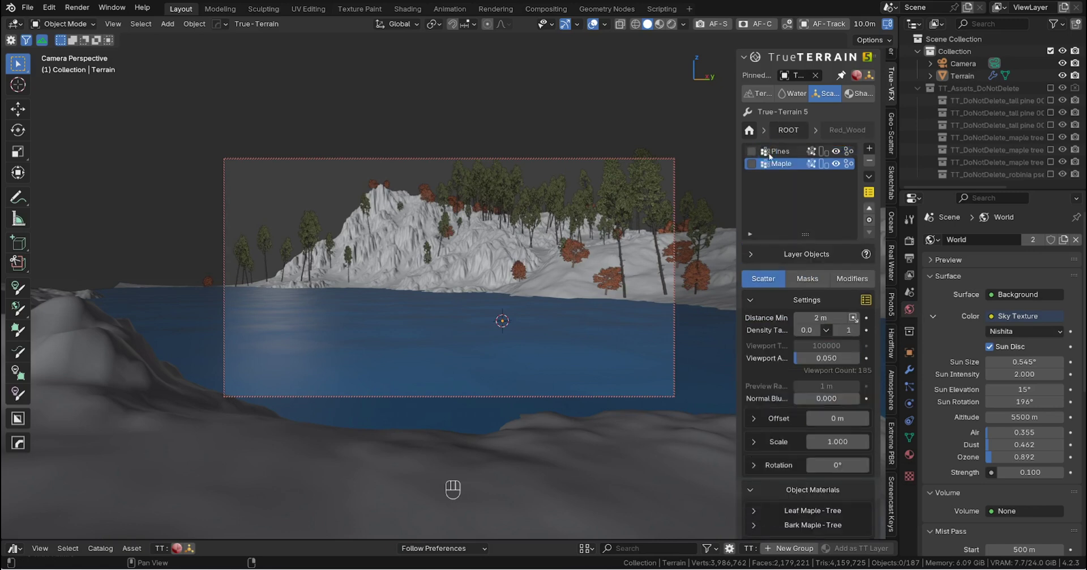
left_click(790, 151)
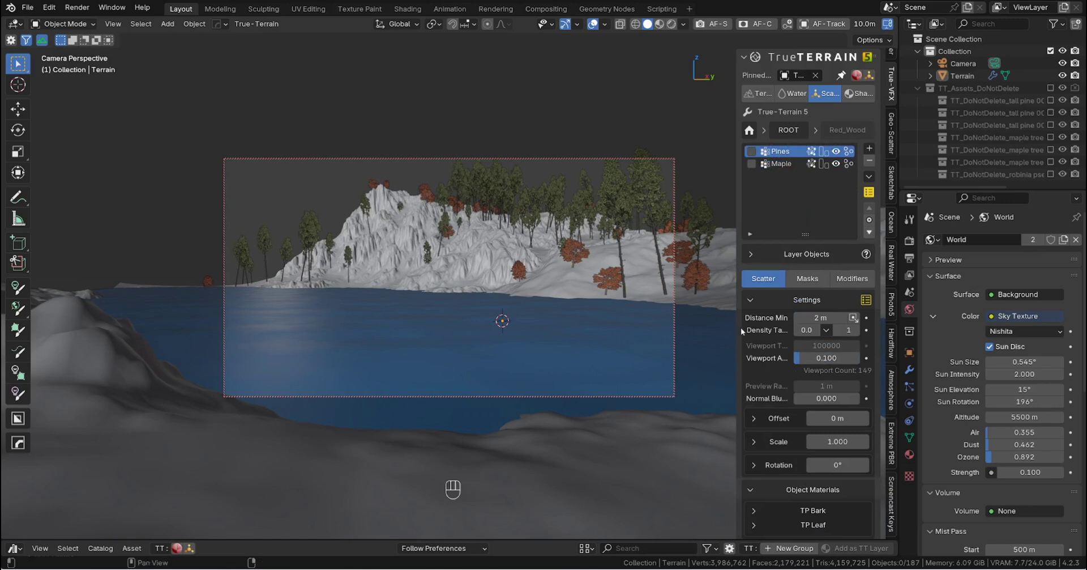
Step: Set the Pines Viewport Amount to 1.000 and reseed the pine placement twice
left_click_drag(736, 330, 686, 336)
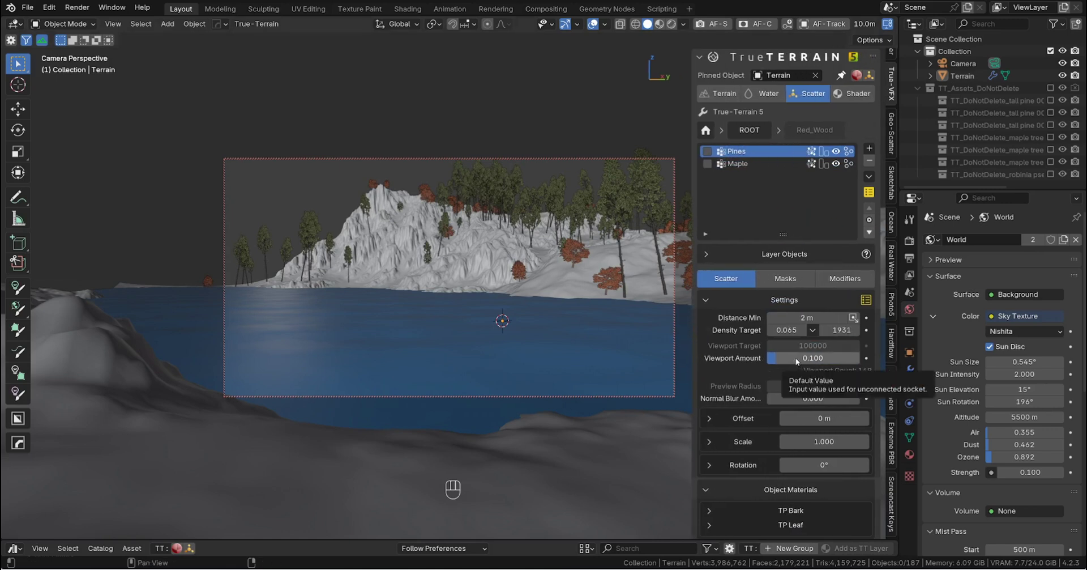
left_click(796, 359)
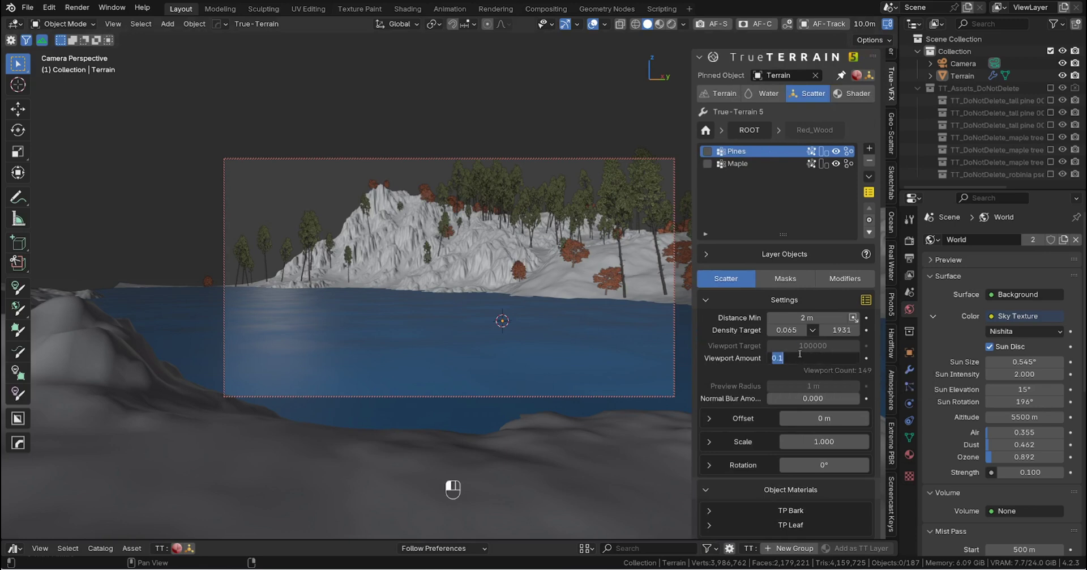
type("1")
key("Return")
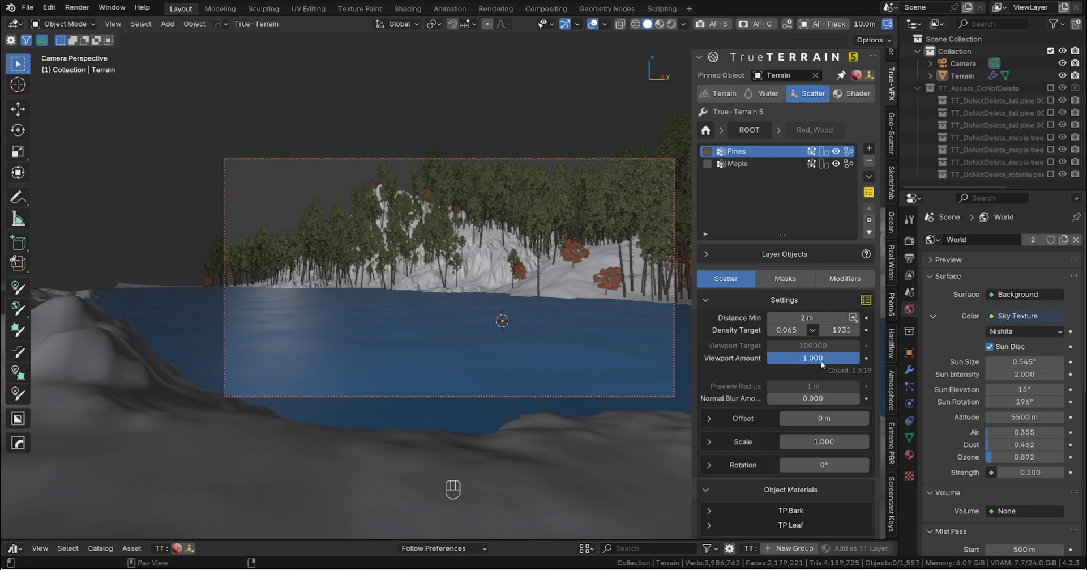
left_click(857, 331)
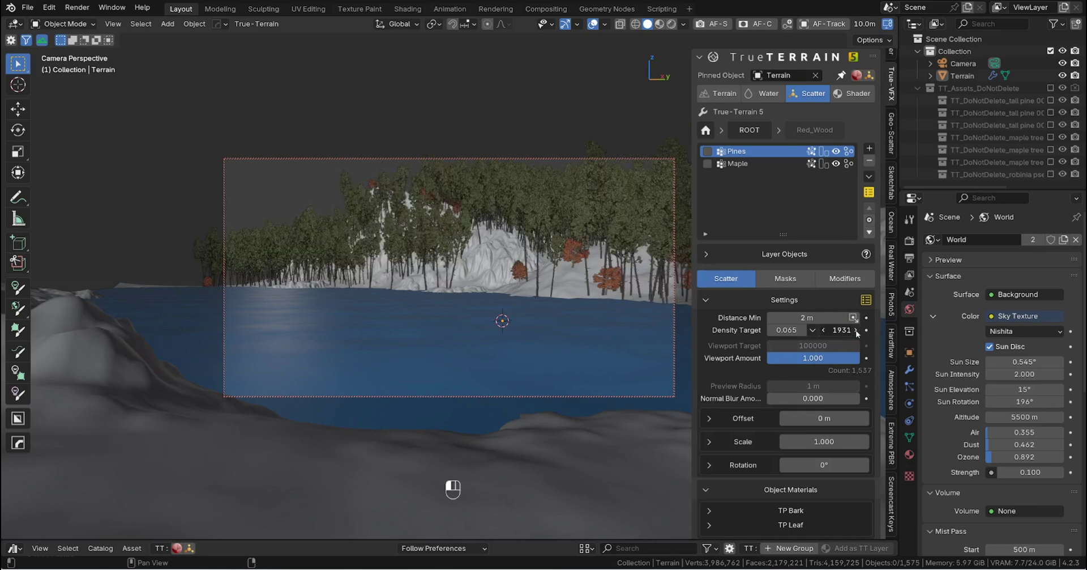
left_click(857, 331)
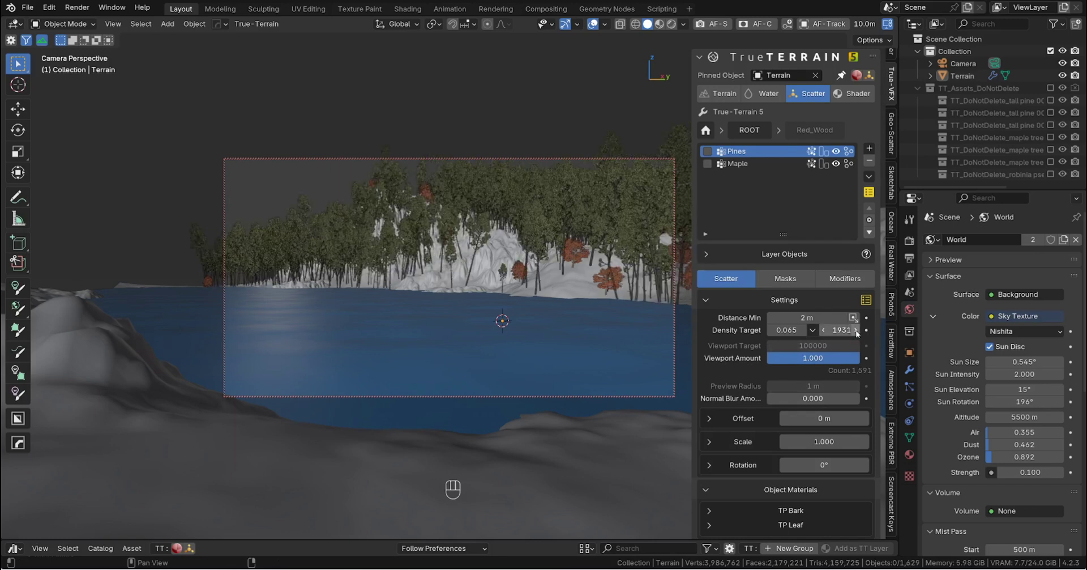
Step: Set the Pines layer's Slope Mask factor to 0.1, then select the Maple layer
left_click(795, 281)
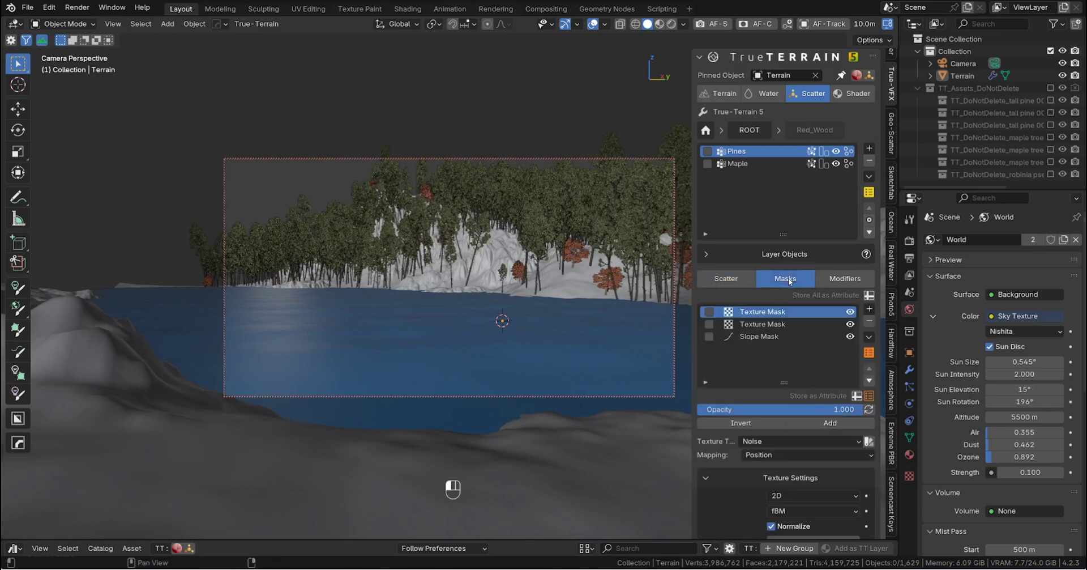
left_click(775, 337)
left_click(746, 444)
type("0.1")
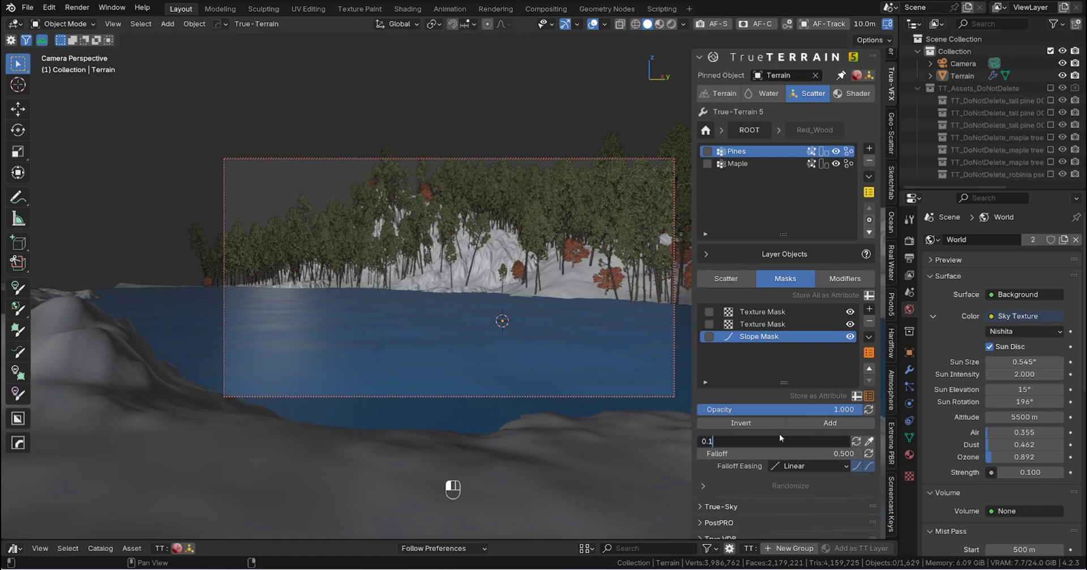
key("Return")
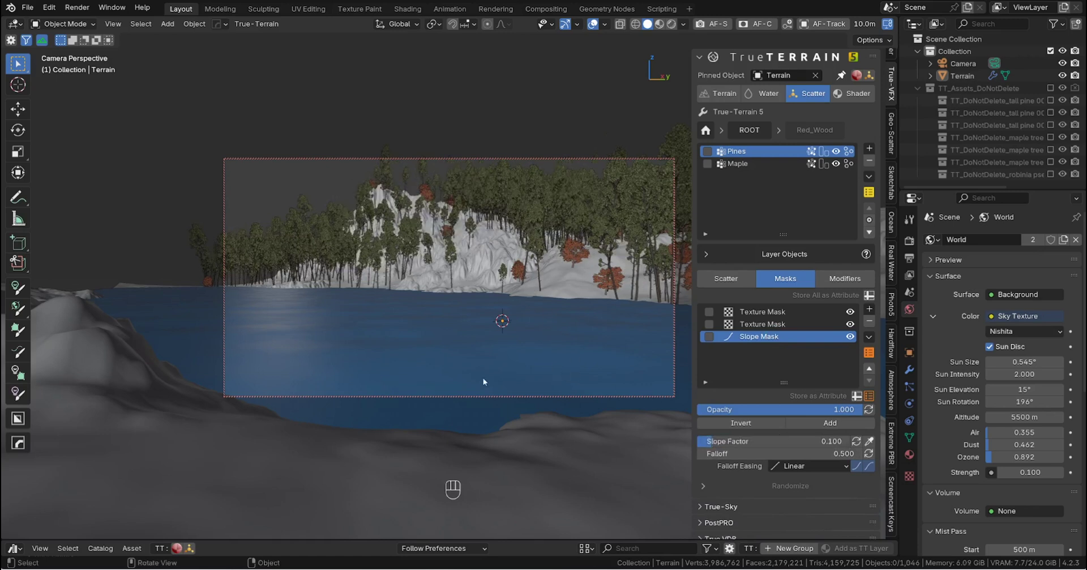
left_click(742, 164)
Step: Set the Maple layer's Viewport Amount to 1.000
left_click(726, 278)
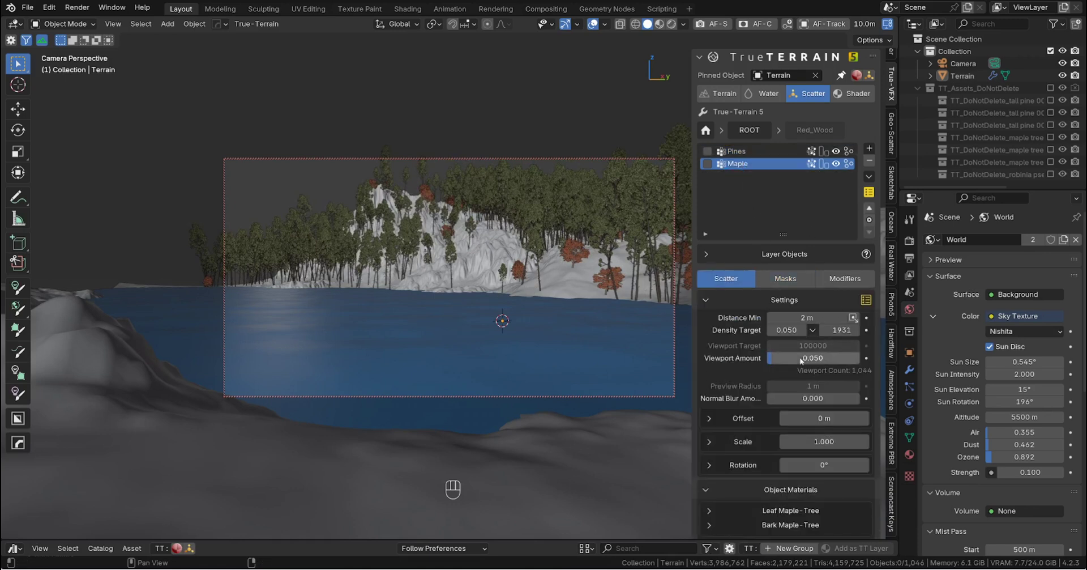
left_click(803, 358)
type("1")
key("Return")
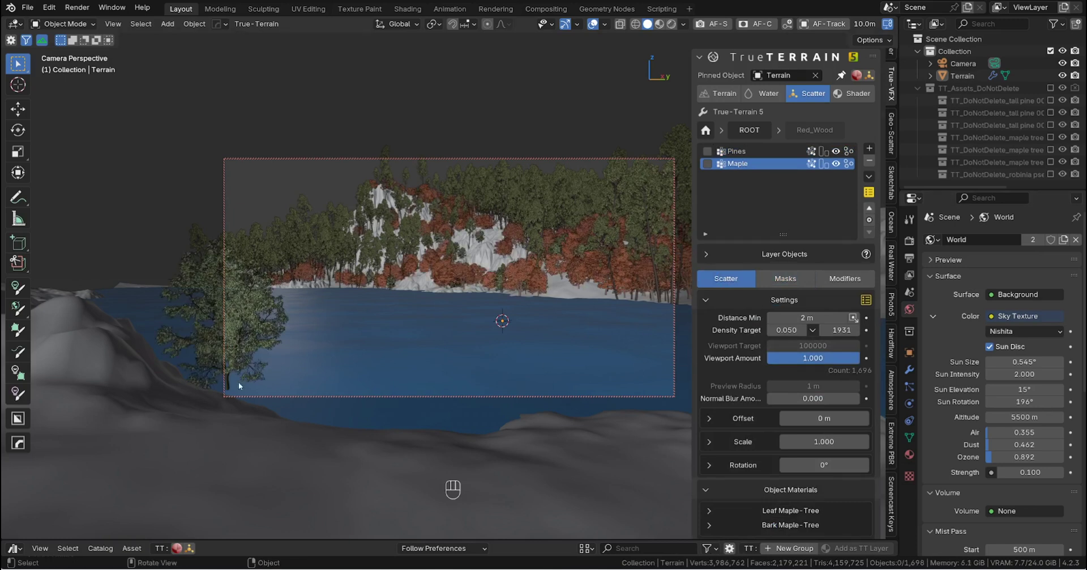
Step: Reseed the maples to seed 1931 so a big tree fills the foreground, then preview rendered
left_click(856, 331)
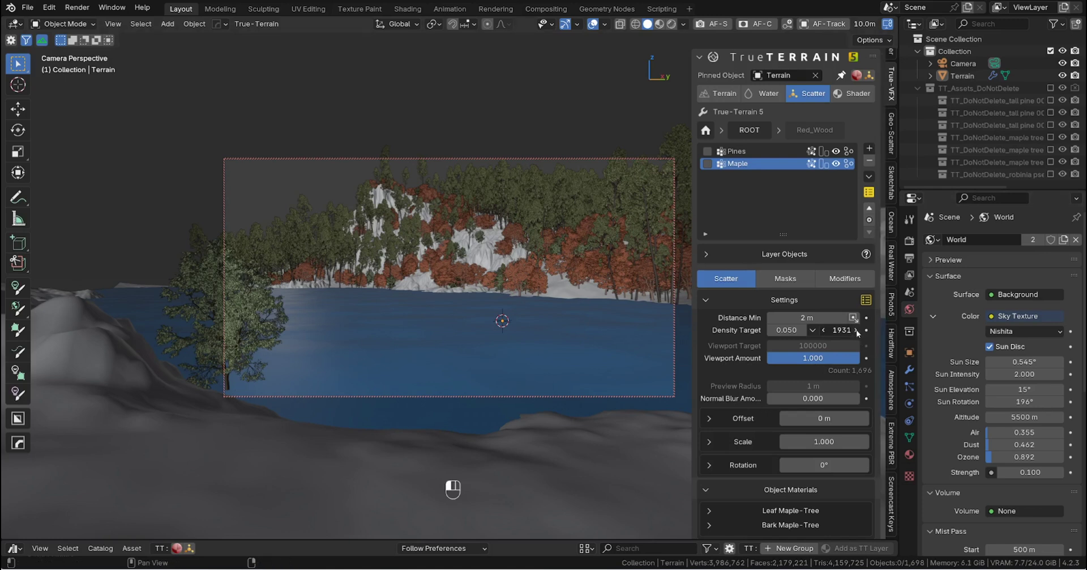
left_click(856, 330)
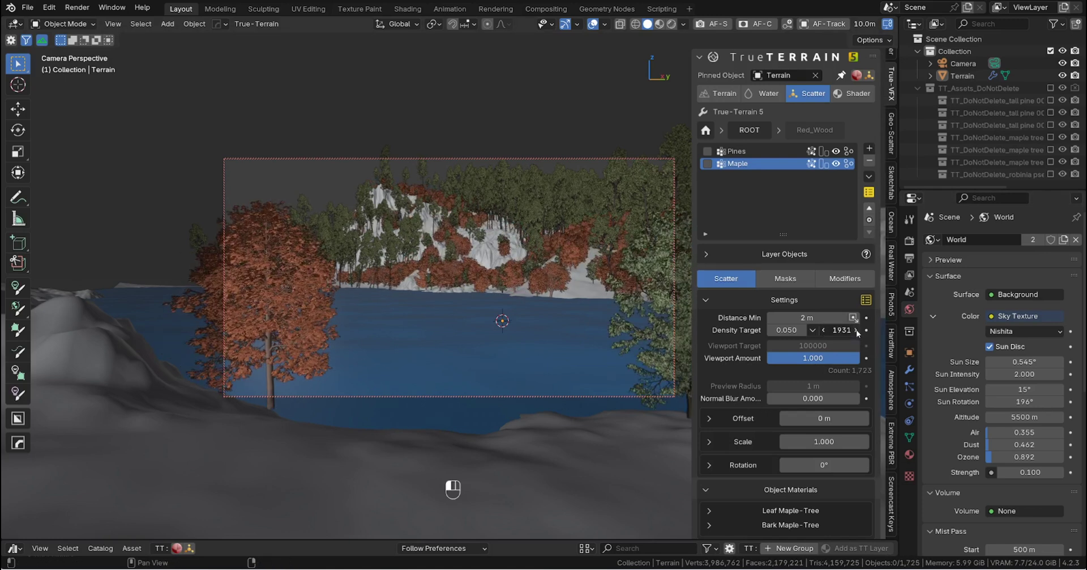
left_click(856, 330)
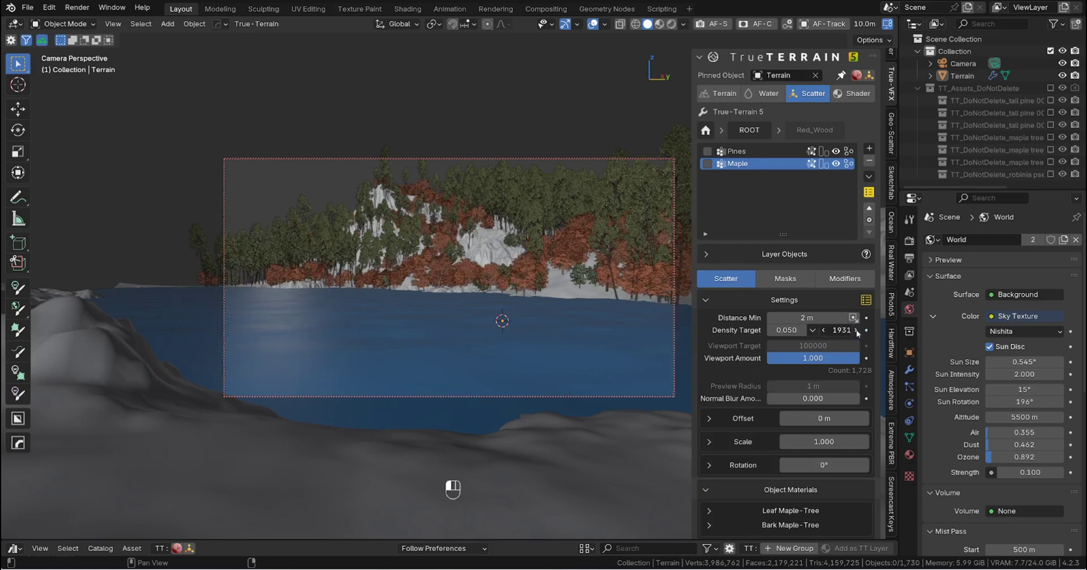
left_click(856, 330)
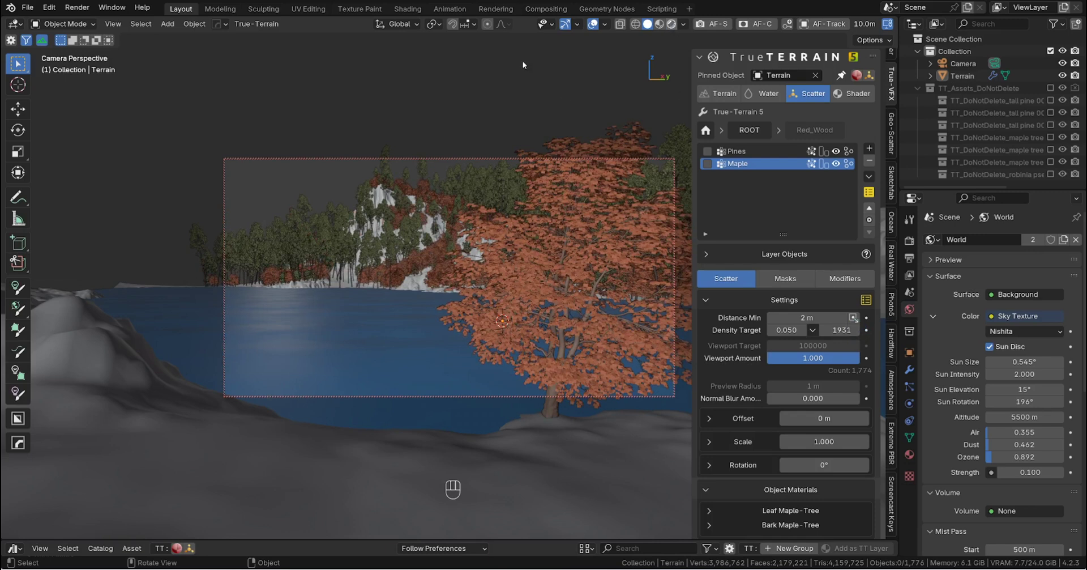
key("z")
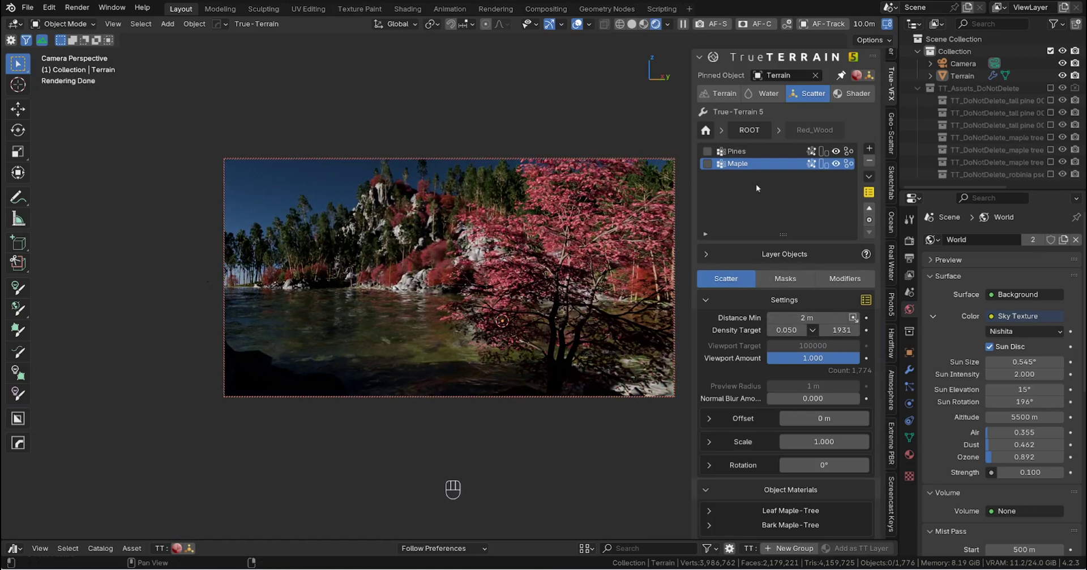
Step: Return to ROOT and raise the Red_Wood group's seed to 2
left_click(741, 132)
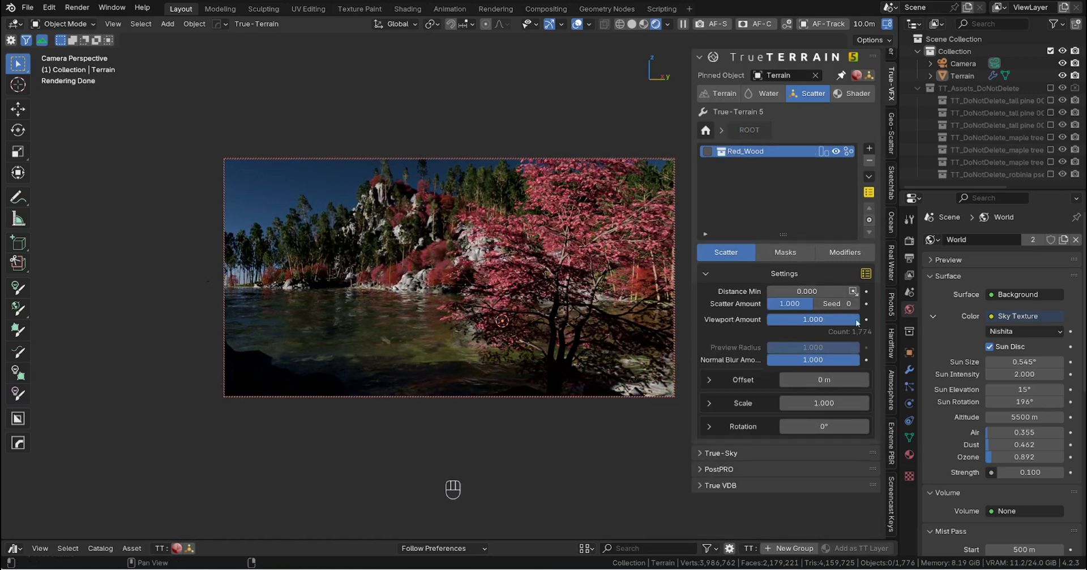
left_click(855, 306)
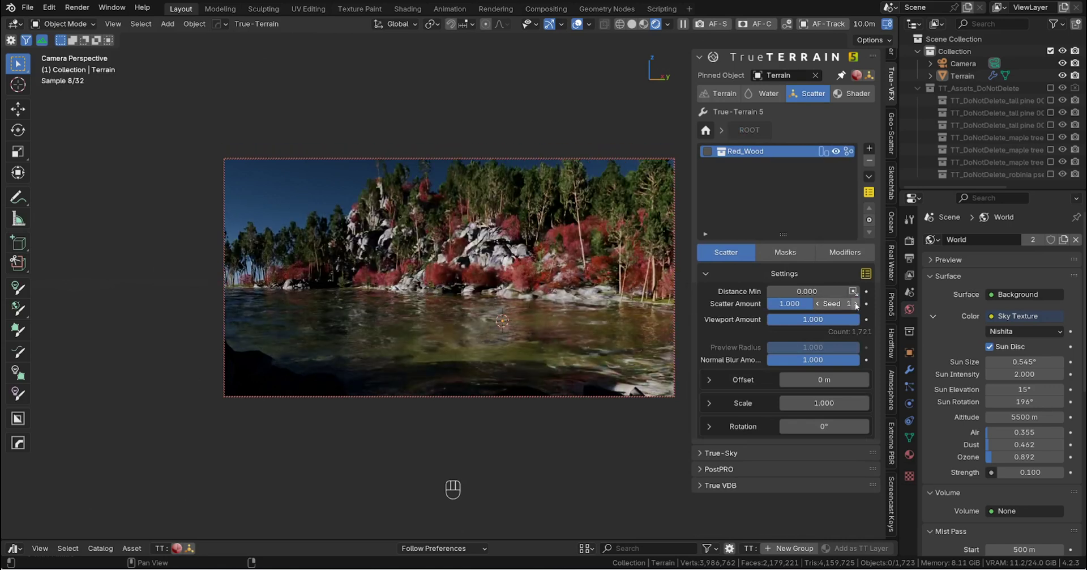
left_click(856, 304)
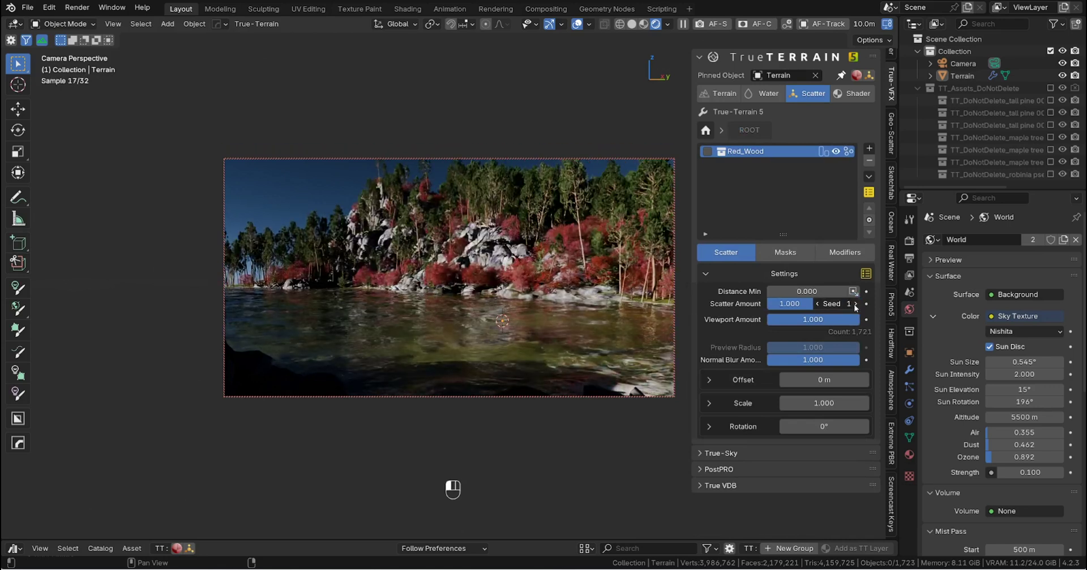
left_click(856, 304)
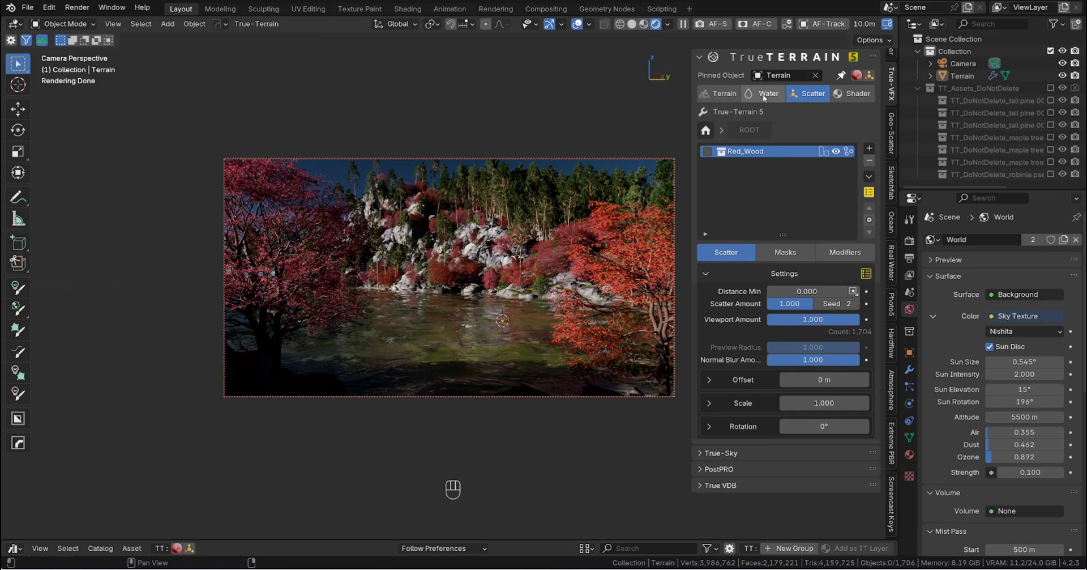
Step: Hide Red_Wood and give the Ocean water 2560 vertices with proxy resolution off
left_click(836, 151)
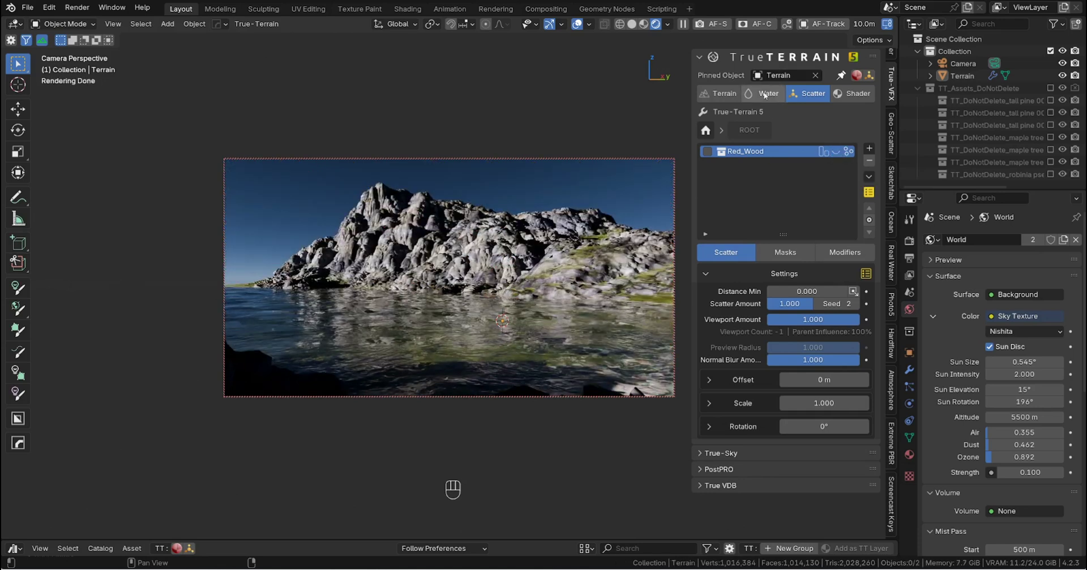
left_click(766, 96)
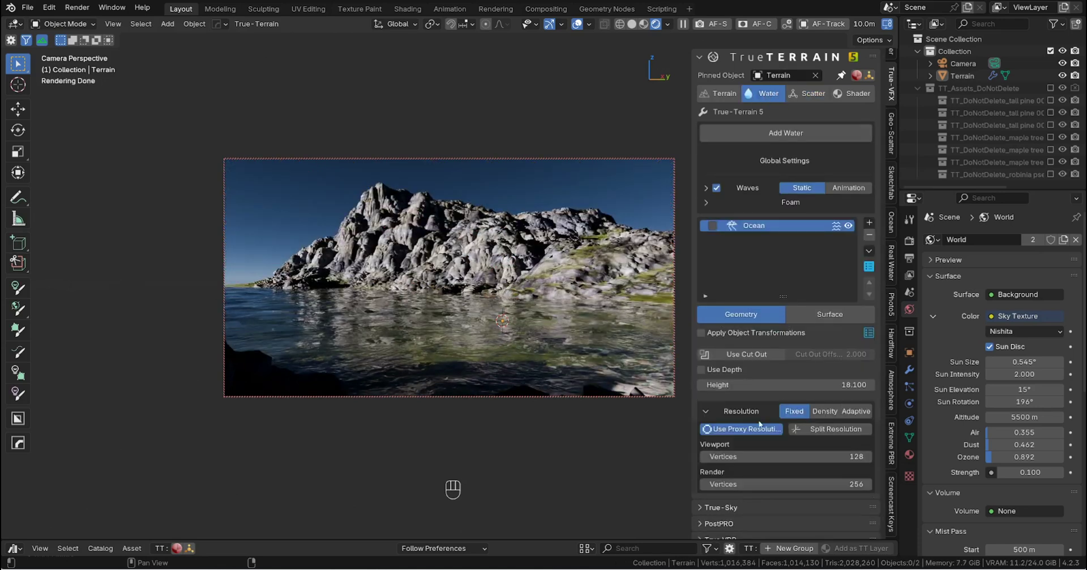
scroll(813, 430, "down", 1)
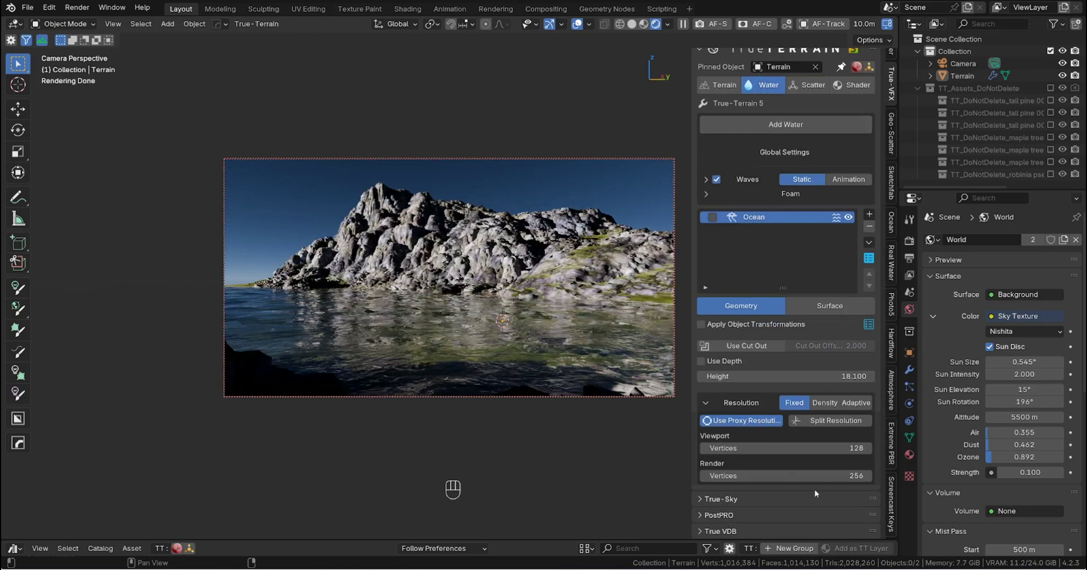
left_click(732, 421)
left_click(810, 444)
left_click(810, 444)
type("0")
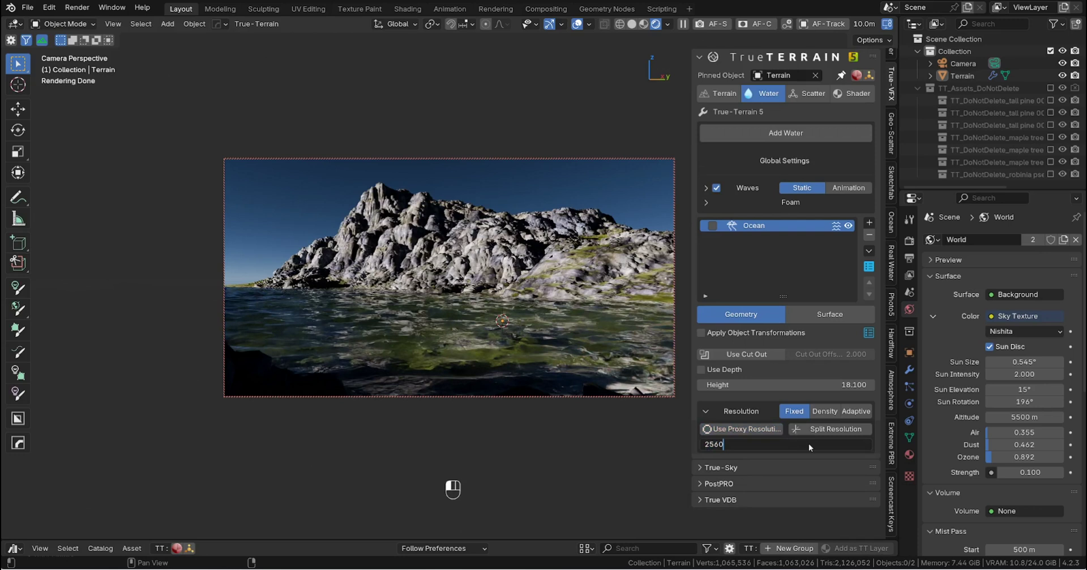
key("Return")
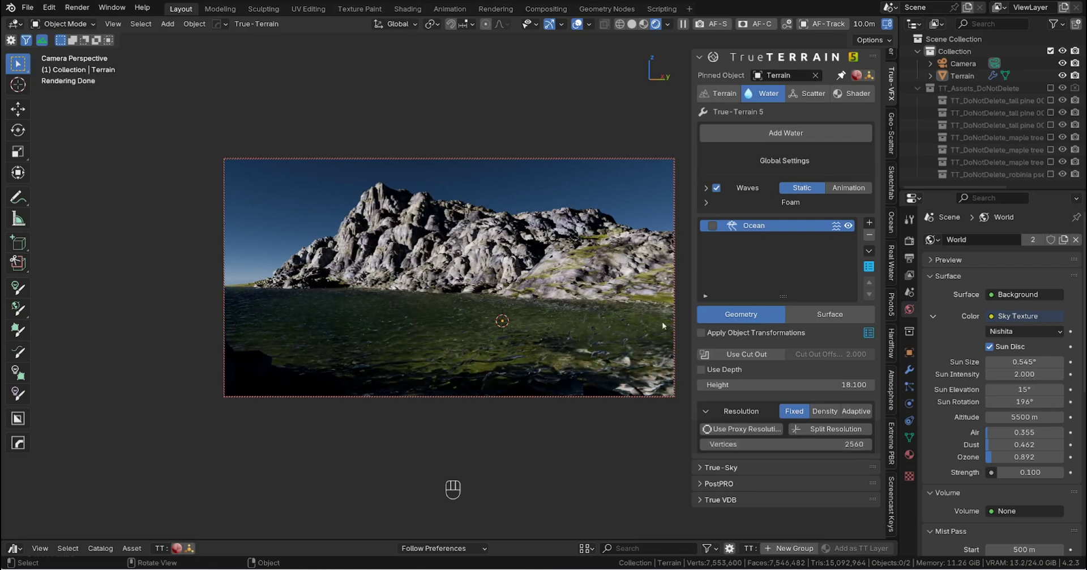
Step: Apply the Calm (Type C) geometry waves preset to the Ocean surface
left_click(836, 314)
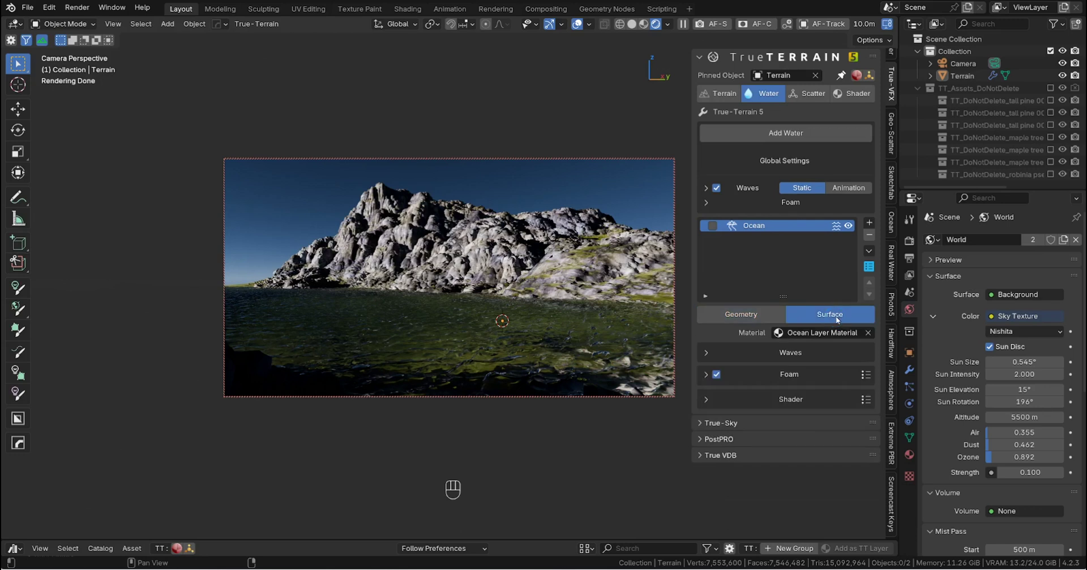
left_click(706, 353)
left_click(866, 373)
left_click(864, 294)
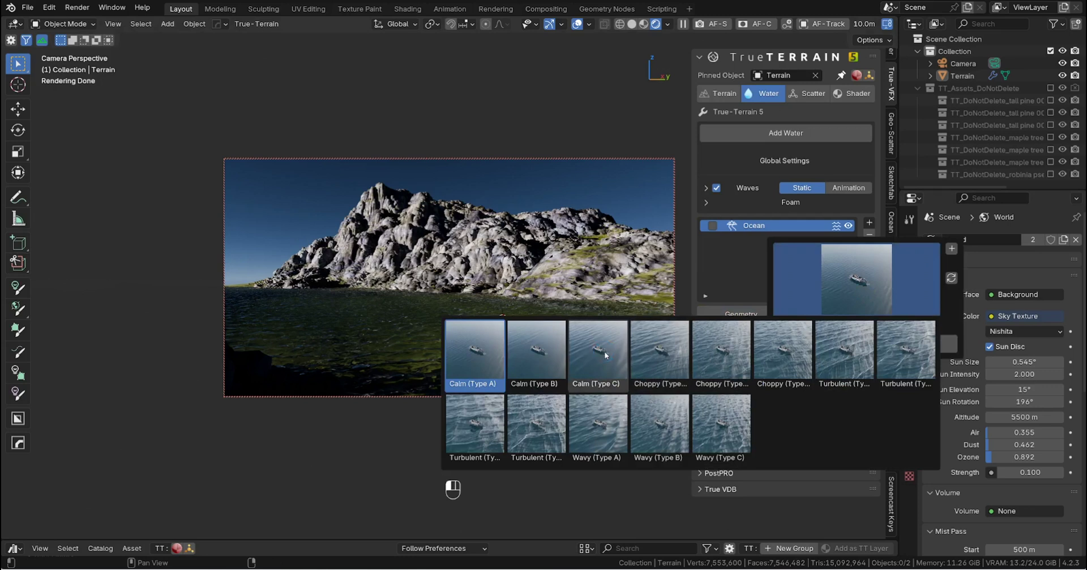
left_click(885, 368)
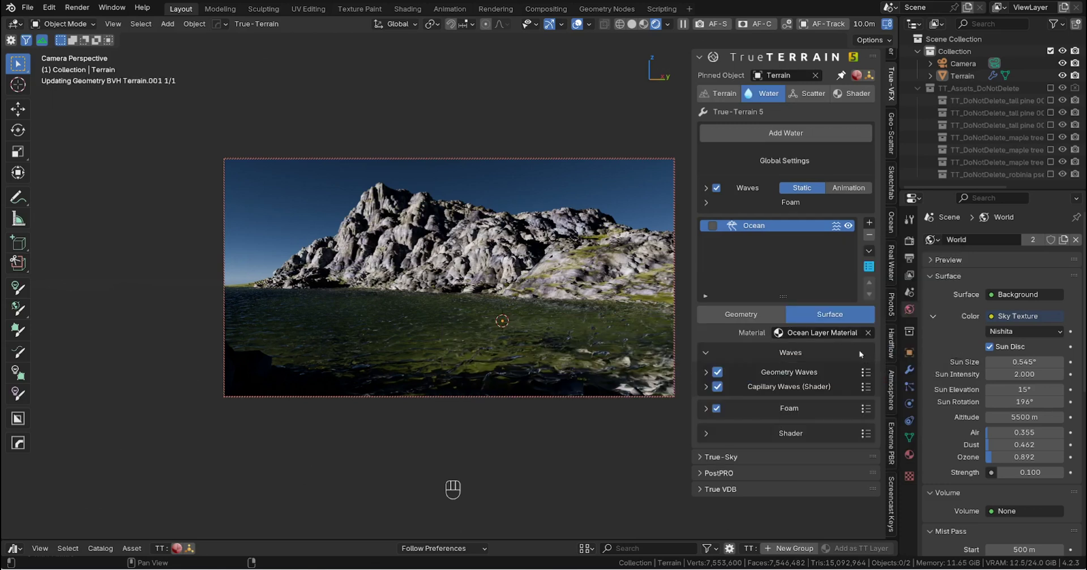
left_click(868, 266)
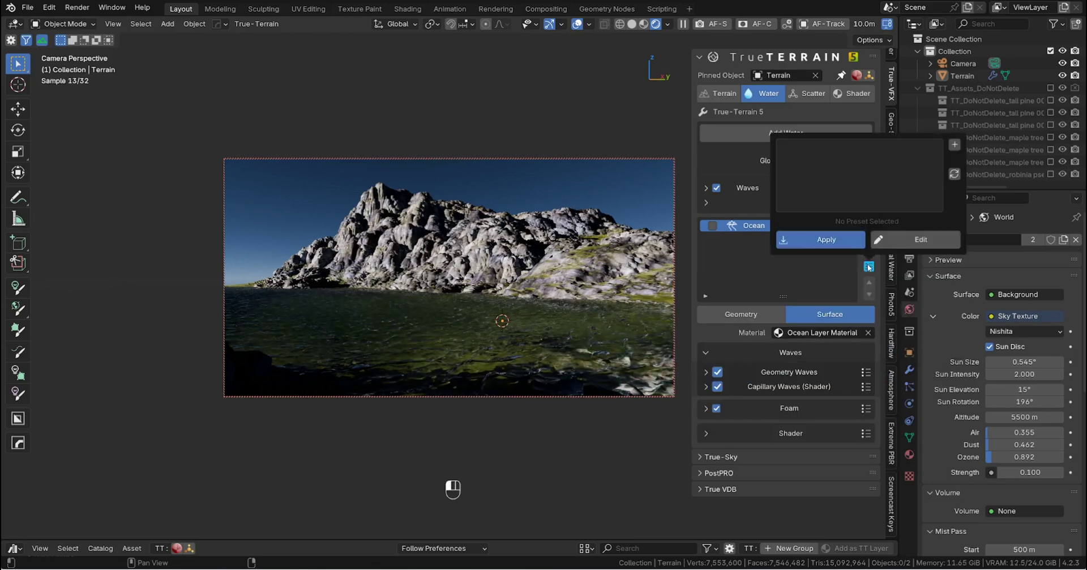
left_click(866, 372)
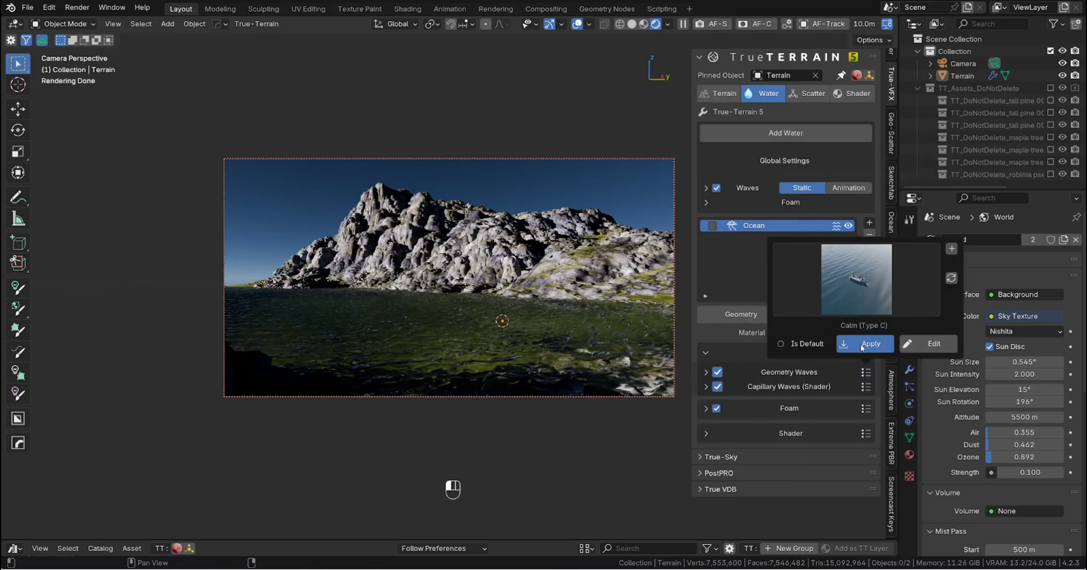
left_click(862, 344)
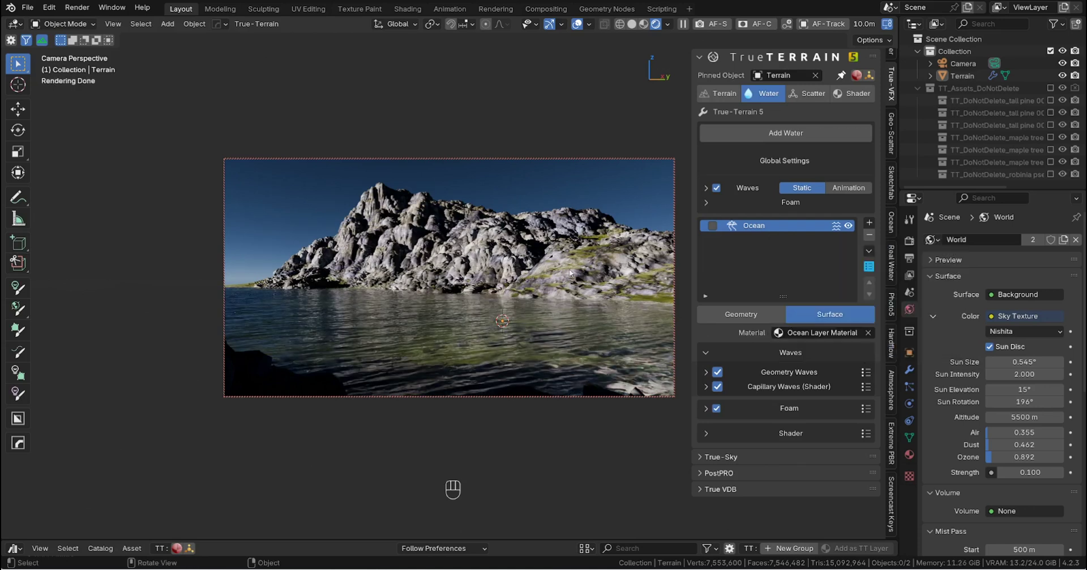
Step: Widen the Ocean's shore foam band to 12.8 m
left_click(706, 408)
left_click_drag(827, 442, 899, 442)
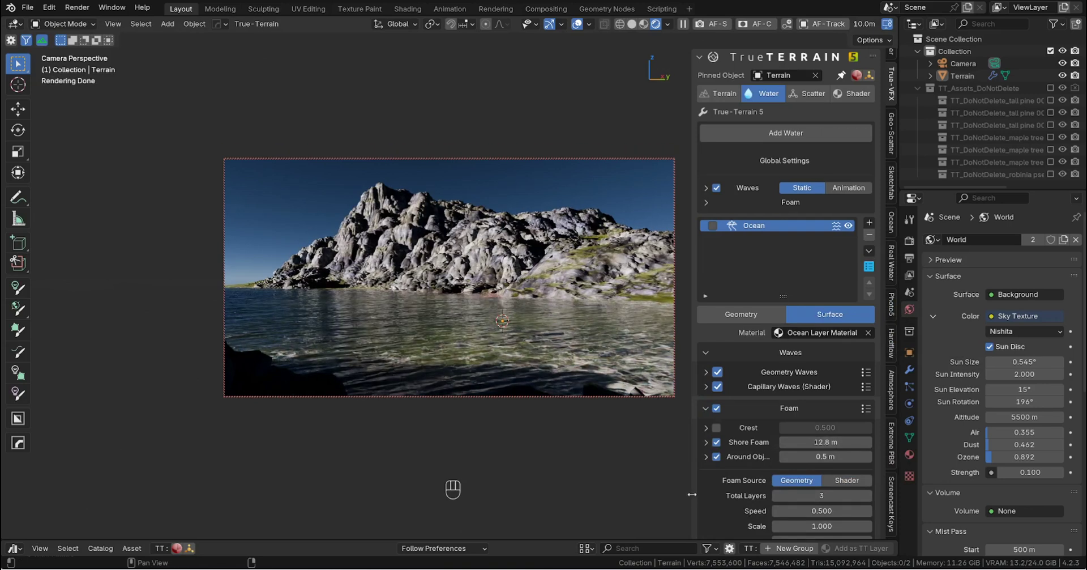
scroll(746, 495, "down", 3)
scroll(736, 482, "down", 3)
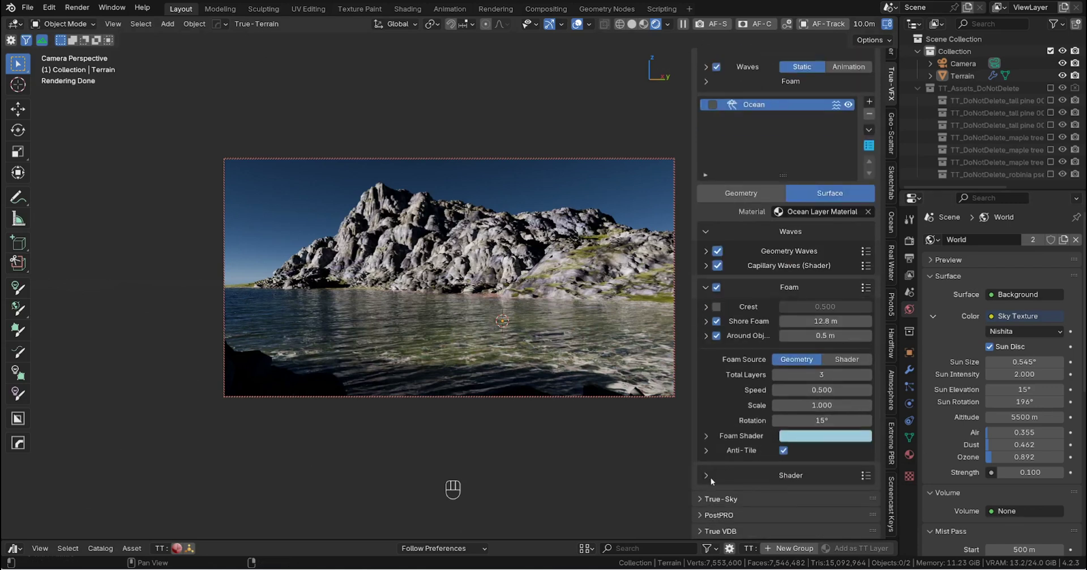
Step: Apply the Dark Blue preset to the water's shader volume
left_click(707, 475)
scroll(714, 482, "down", 3)
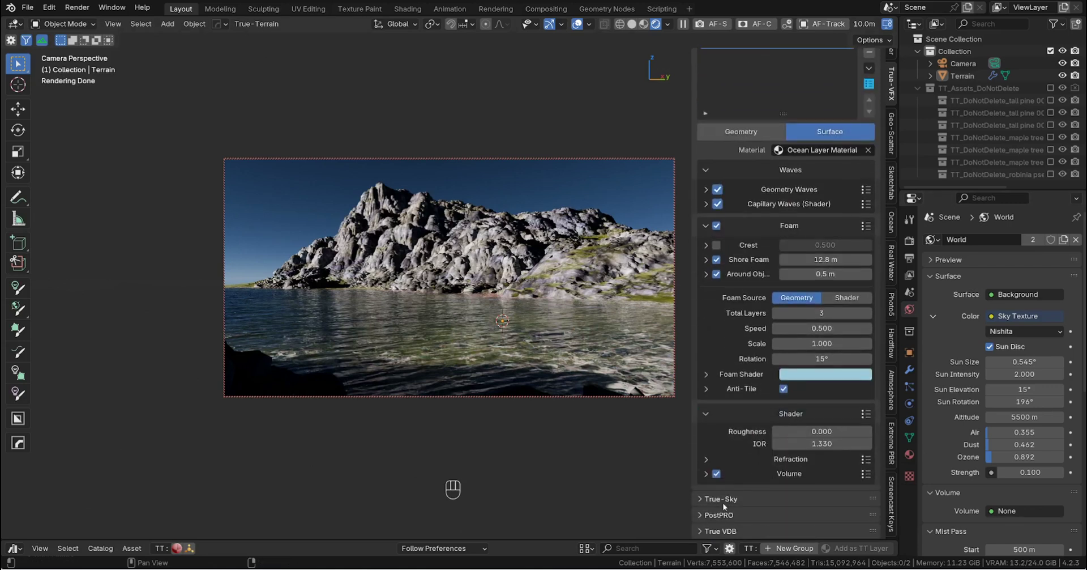
left_click(706, 475)
left_click(868, 475)
left_click(865, 399)
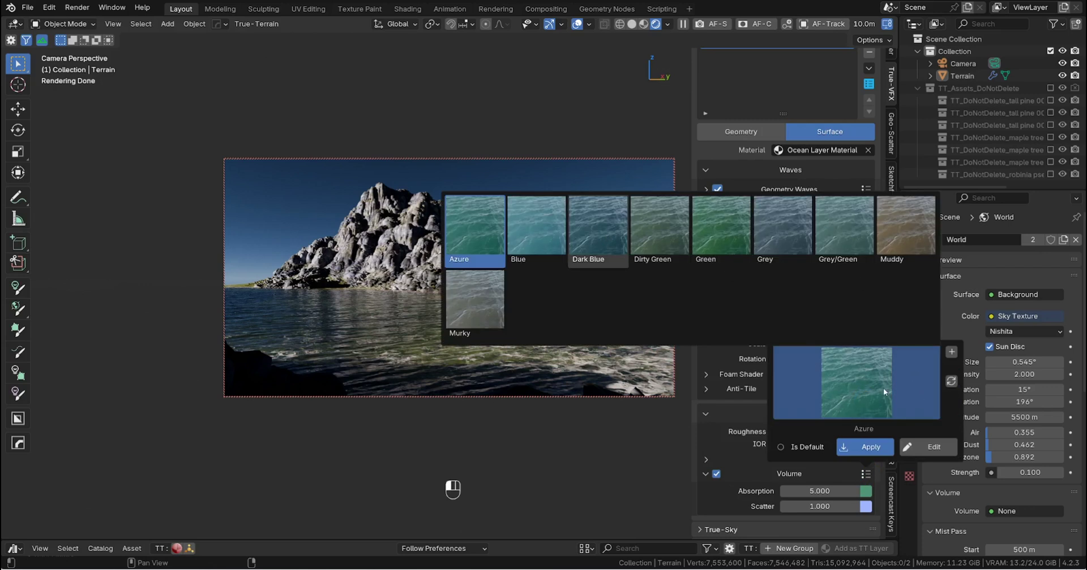
left_click(598, 232)
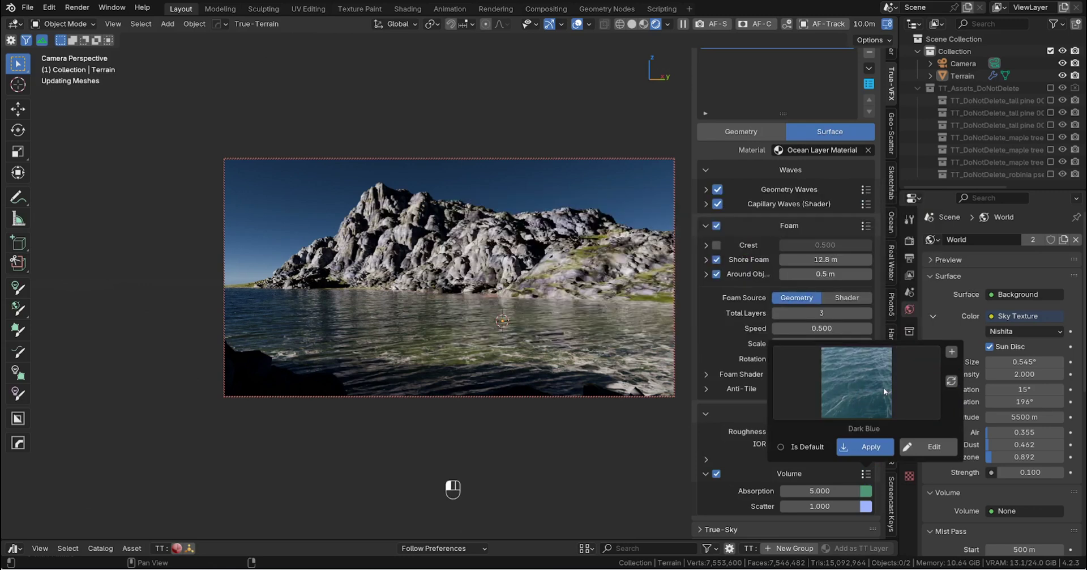
left_click(871, 450)
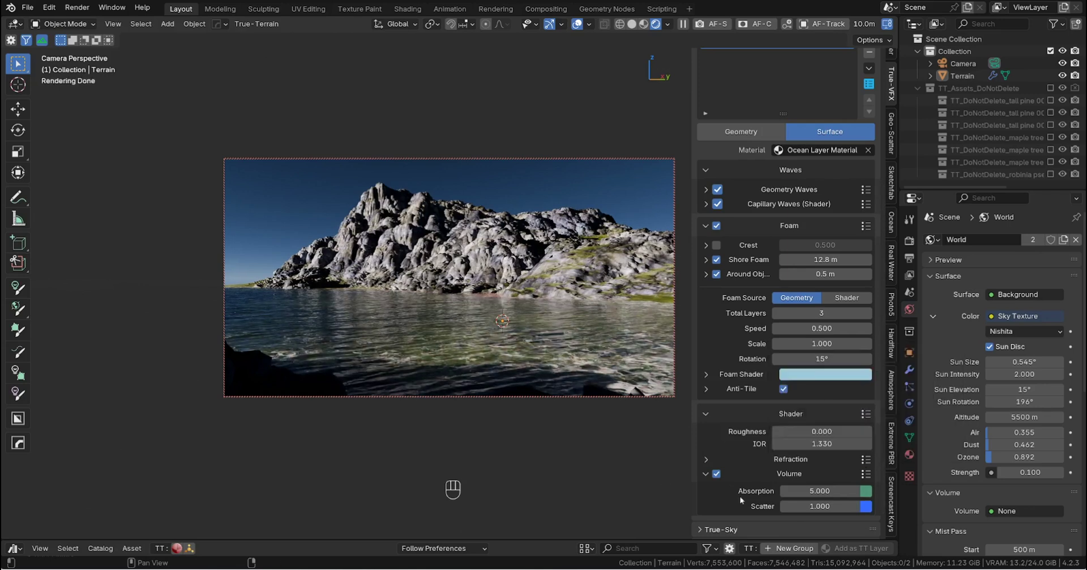
Step: Raise the water's volume absorption and set refraction dispersion to 0.277
left_click_drag(820, 490, 810, 490)
left_click(707, 459)
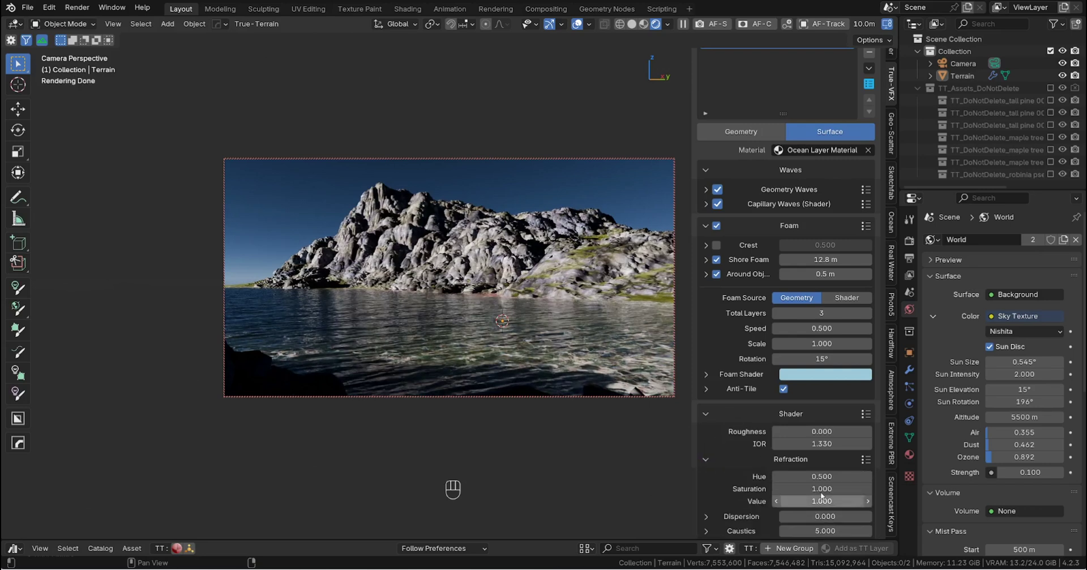
left_click_drag(825, 516, 766, 511)
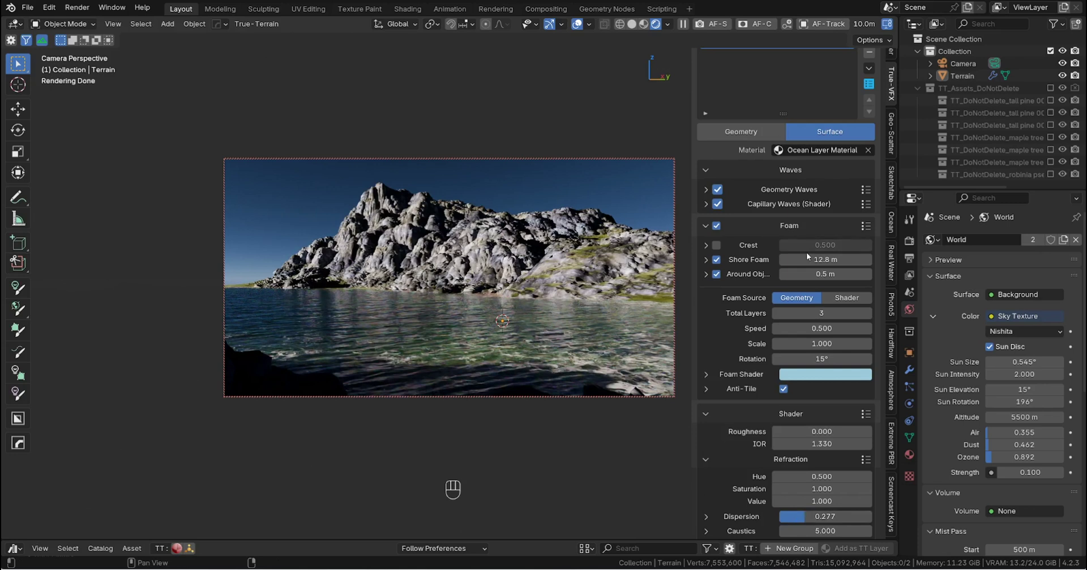
scroll(806, 252, "up", 8)
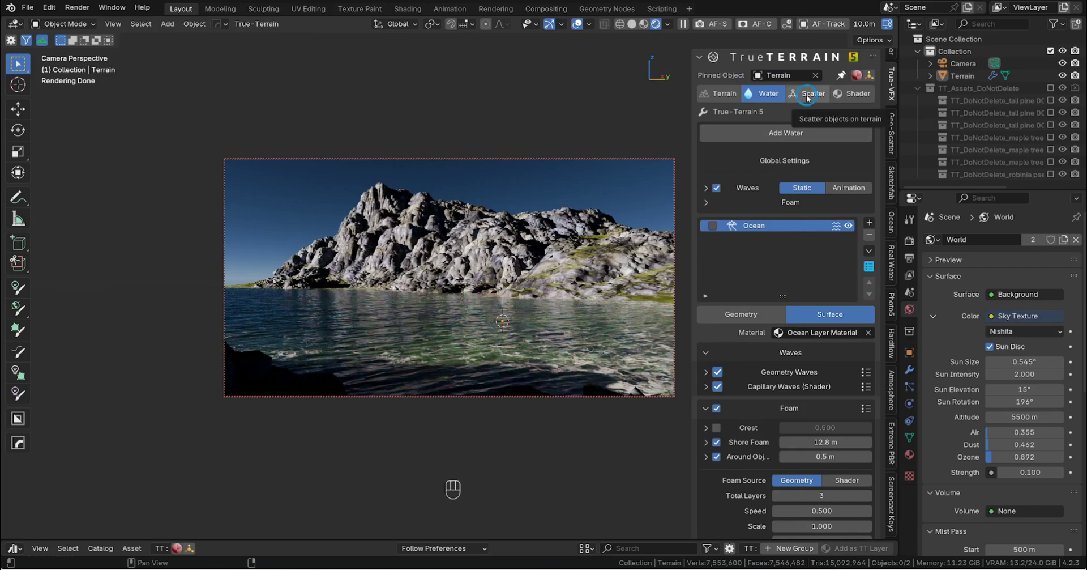
Step: Switch to Solid shading and unhide the Red_Wood scatter from the Scatter tab
left_click(806, 94)
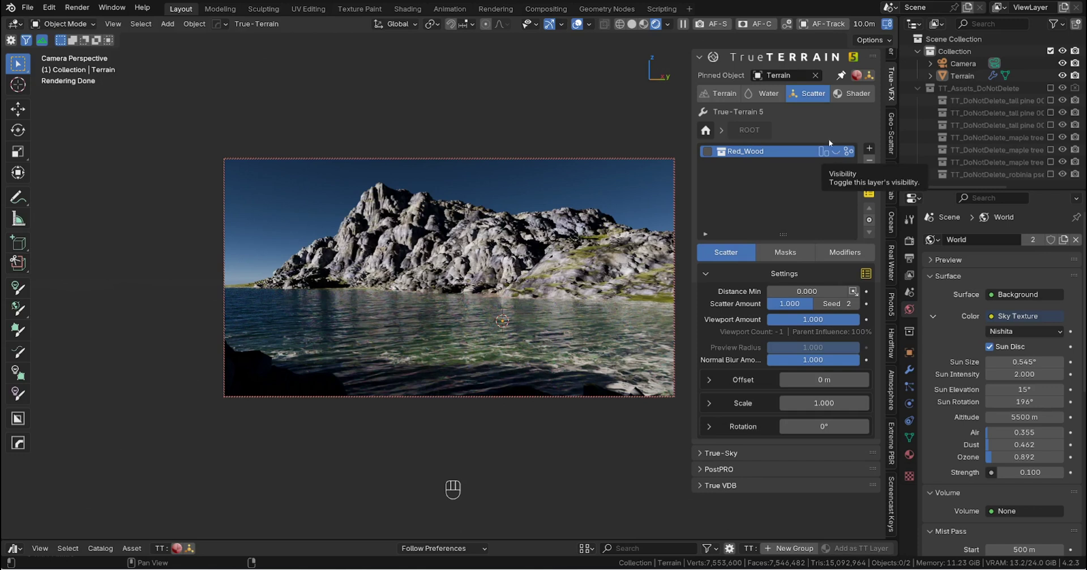
left_click(632, 24)
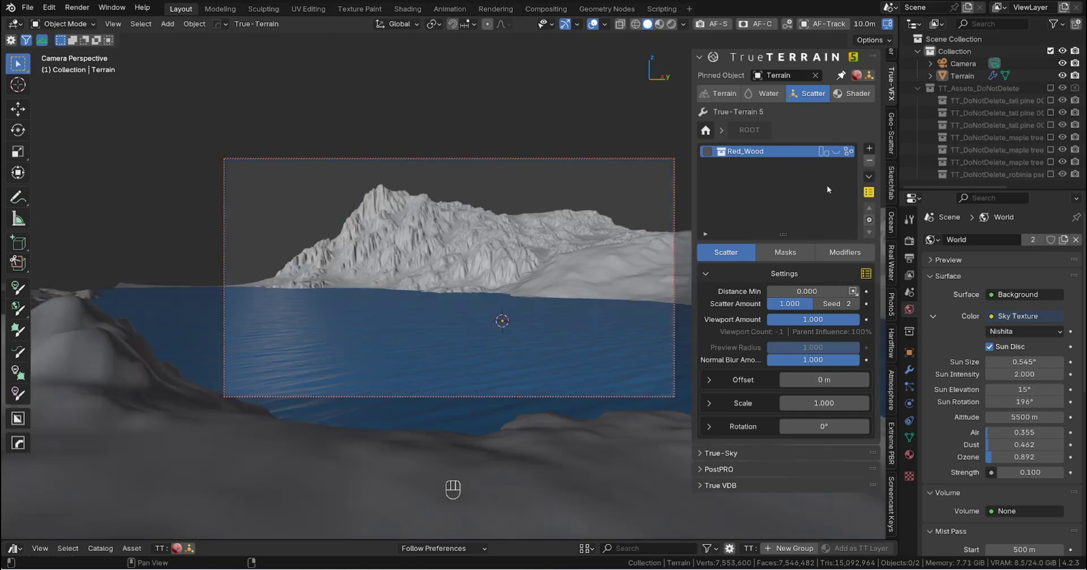
left_click(836, 152)
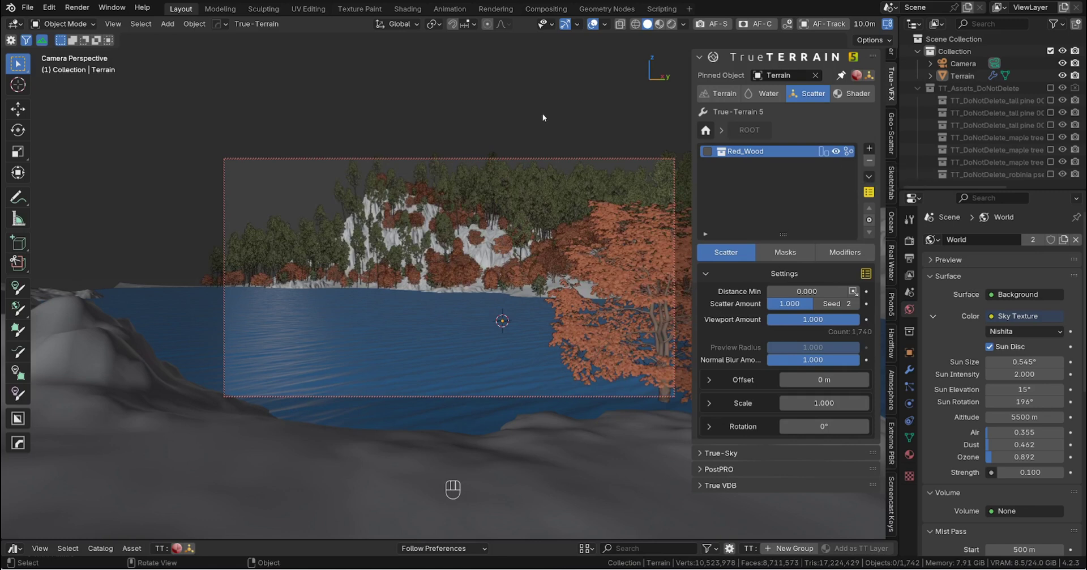
Step: Render the final image with F12 and view the ViewLayer result instead of Composite
key("F12")
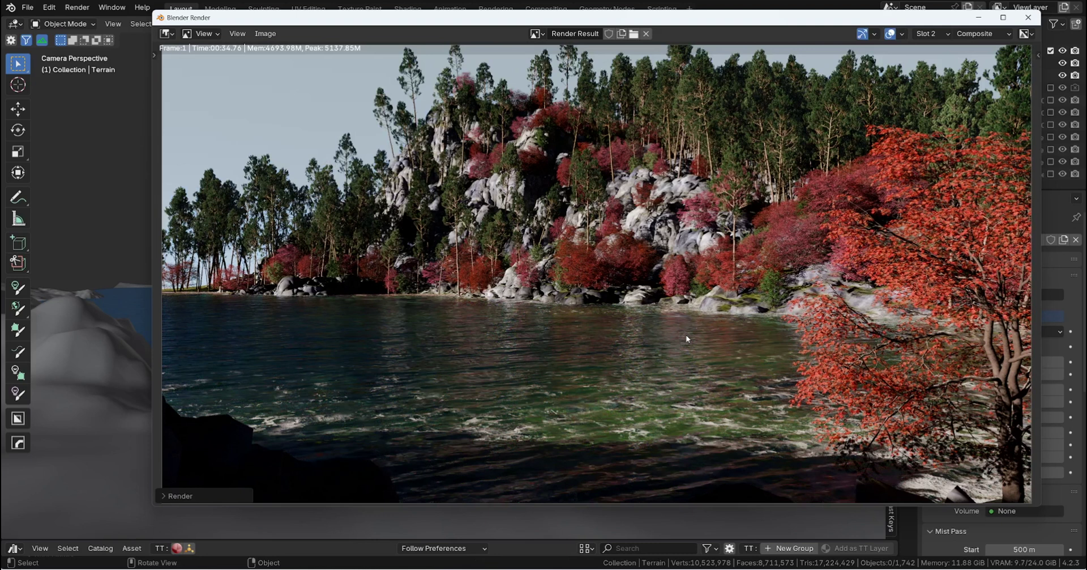
left_click(974, 34)
left_click(974, 60)
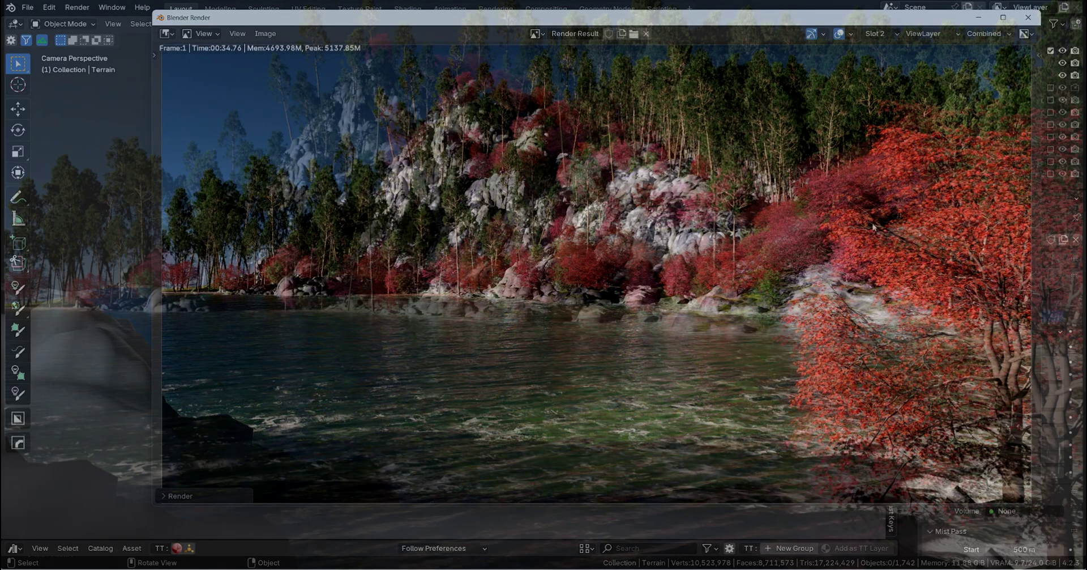